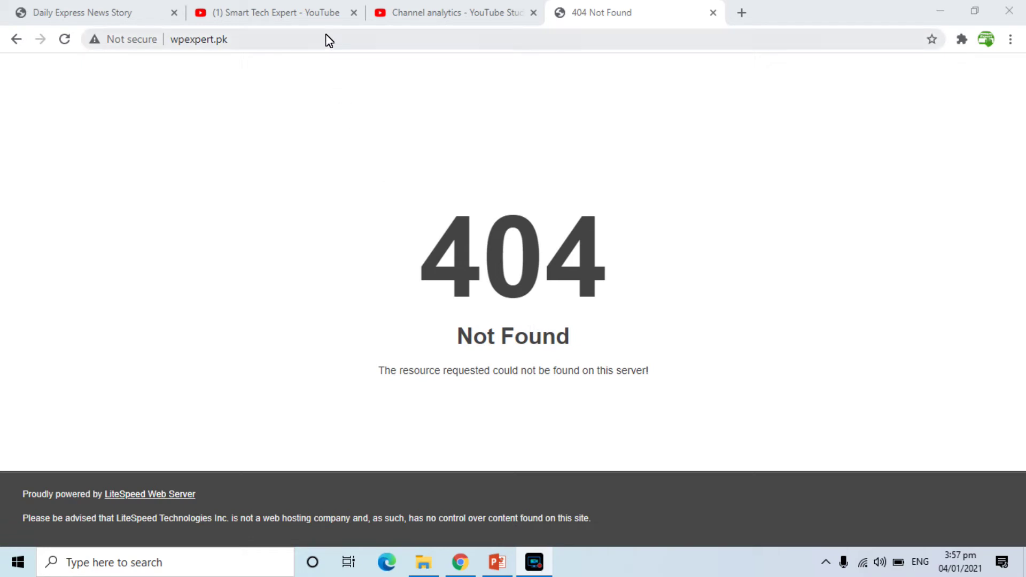
Reload wpexpert.pk in the fourth tab and confirm it returns 404 Not Found.
key(Return)
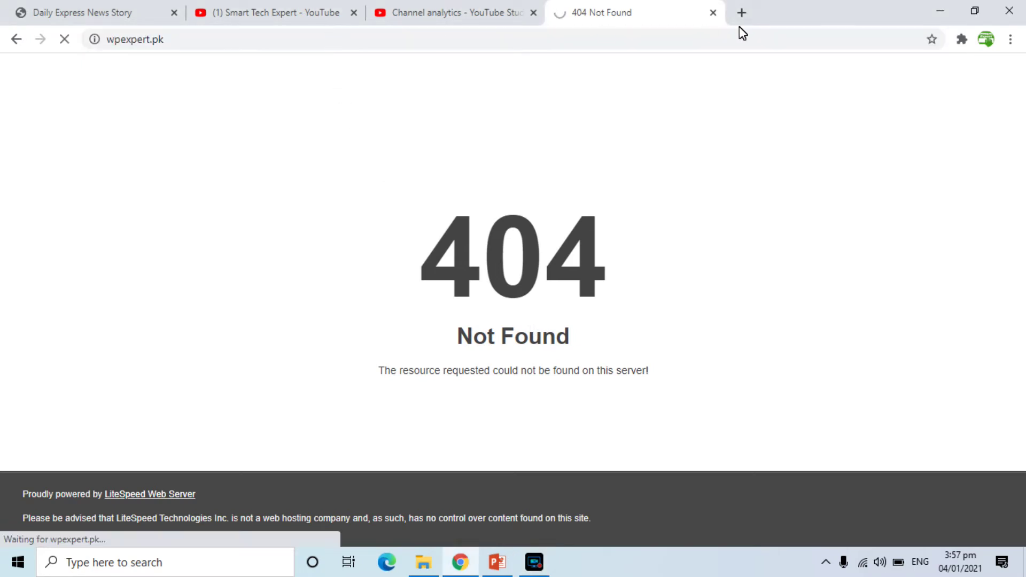
In a new tab, go to wpexpert.pk/cpanel and log in with the saved credentials.
click(741, 15)
text(wp)
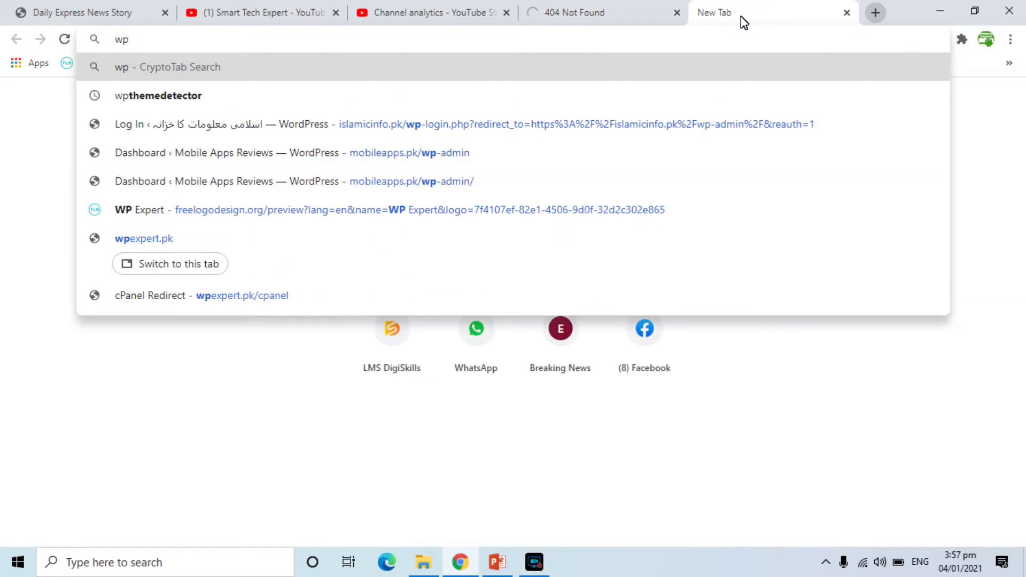
text(expert)
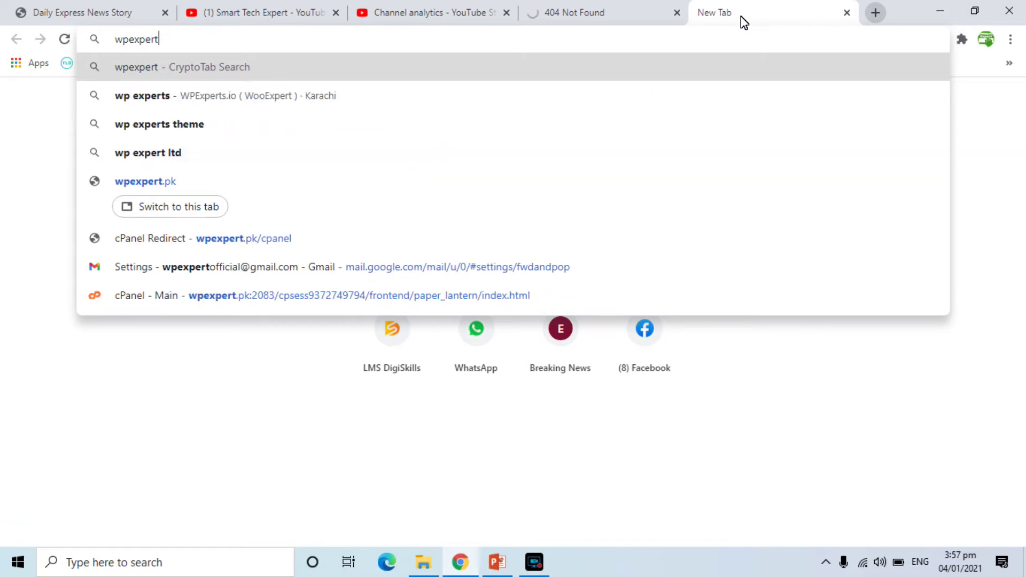
text(.pk/cpanel)
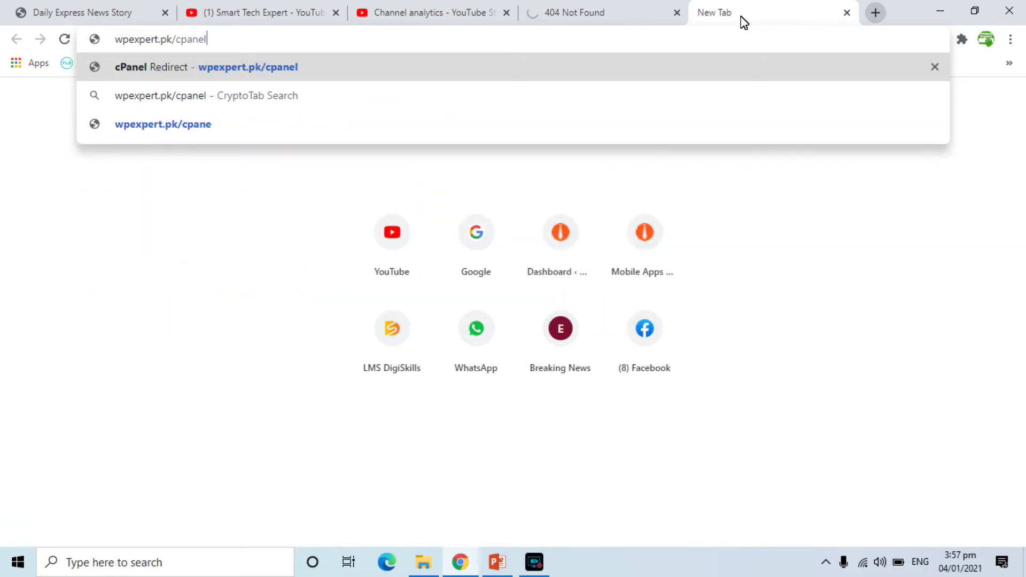
key(Return)
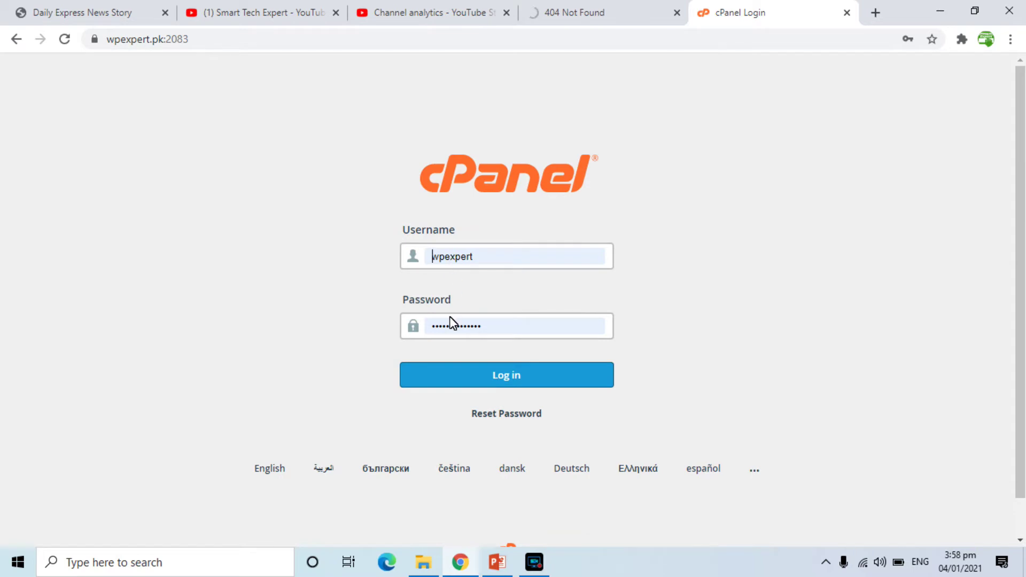
click(510, 374)
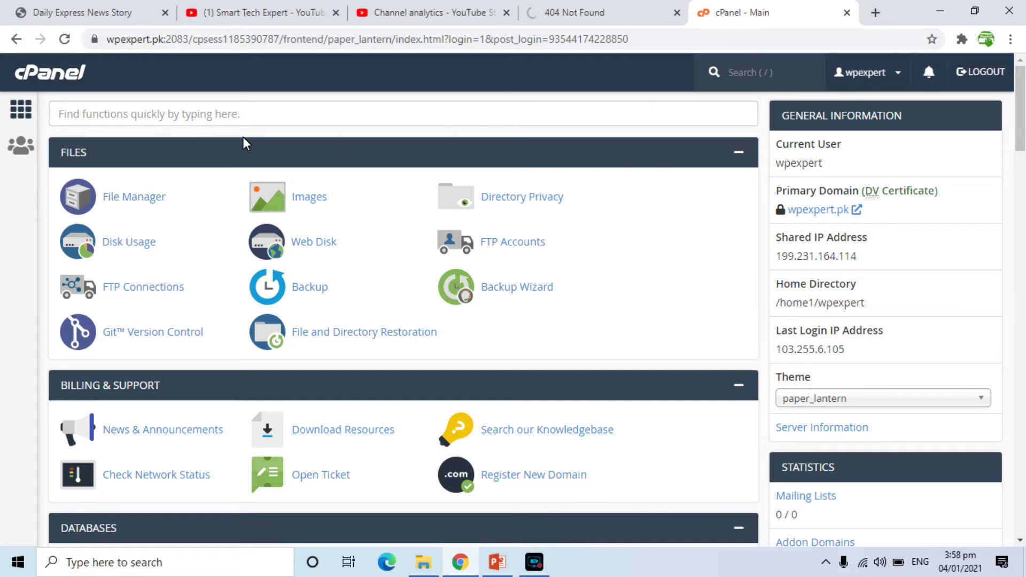
Search cPanel functions for 'sof' and launch Softaculous Apps Installer.
click(244, 119)
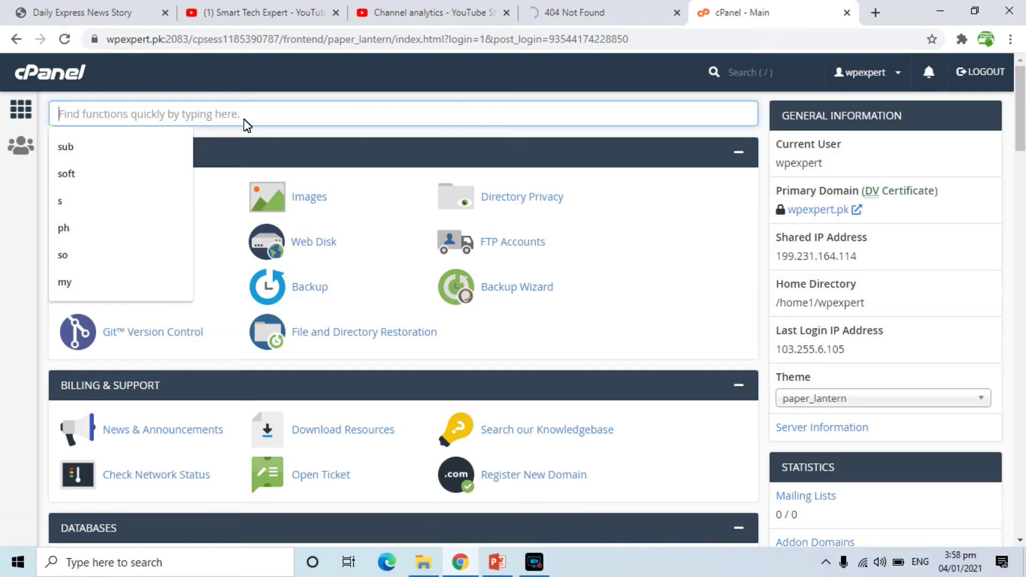
text(sof)
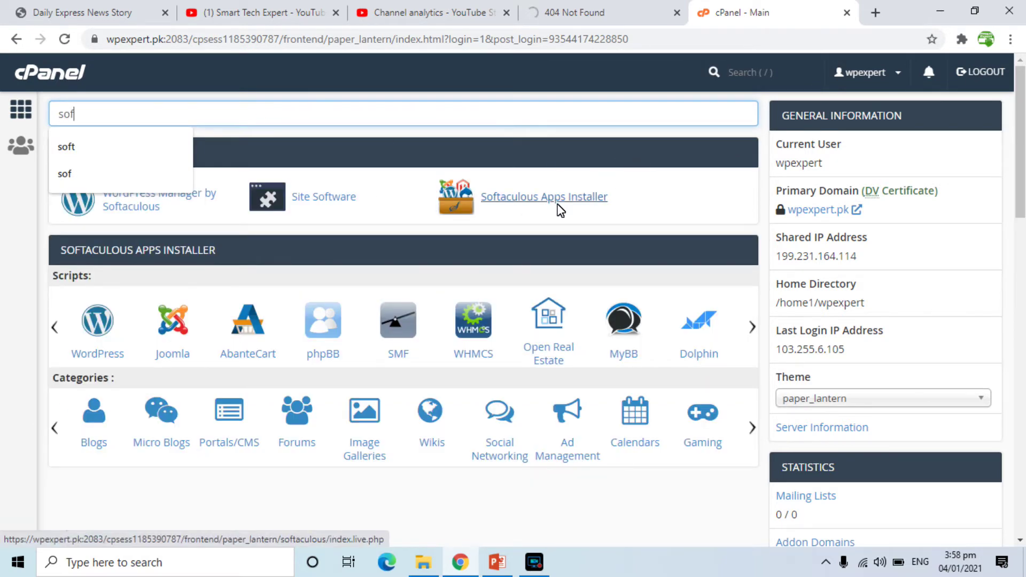
click(508, 205)
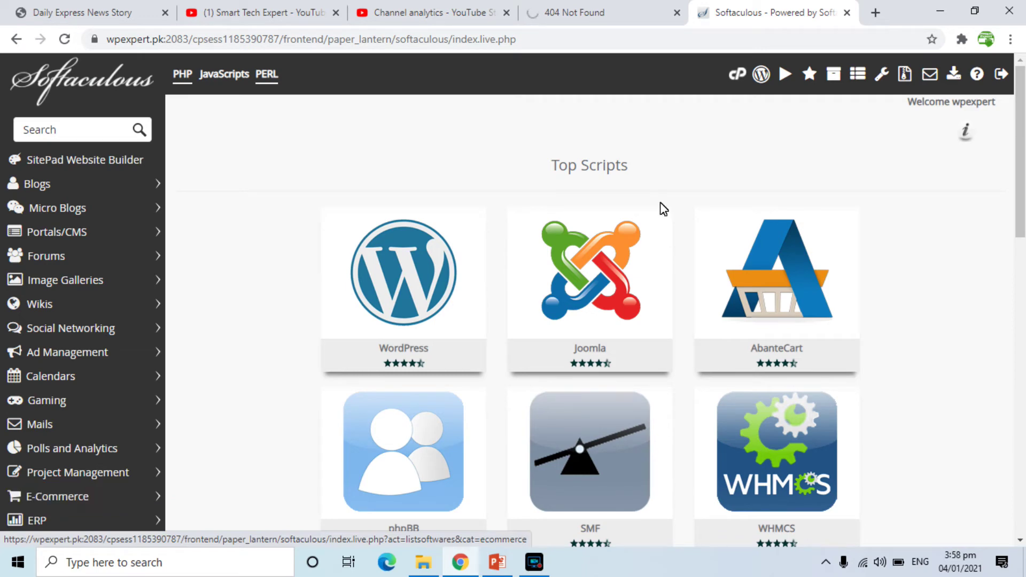
mouse_move(393, 269)
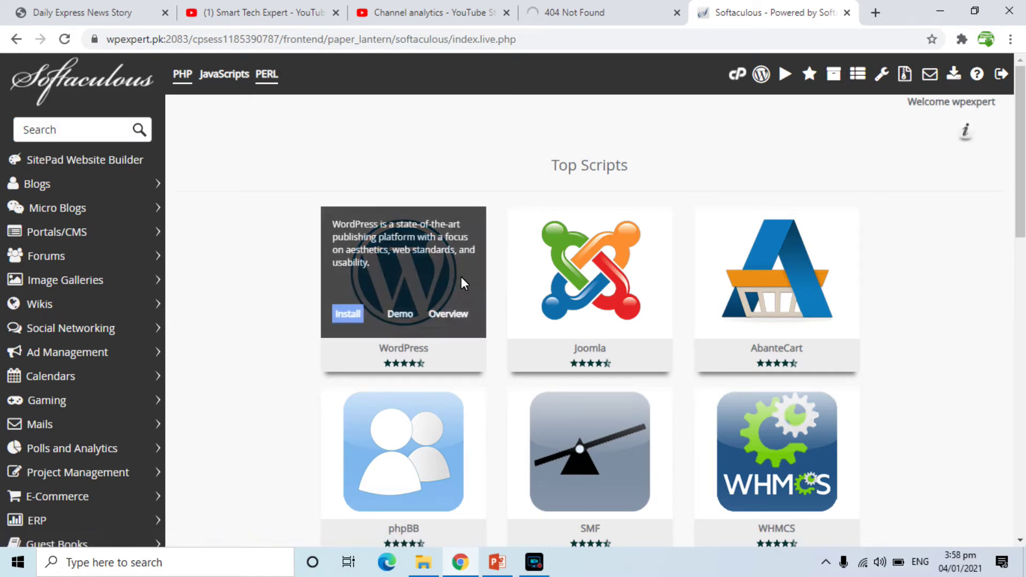
Start a WordPress installation and keep version 5.6.
click(350, 315)
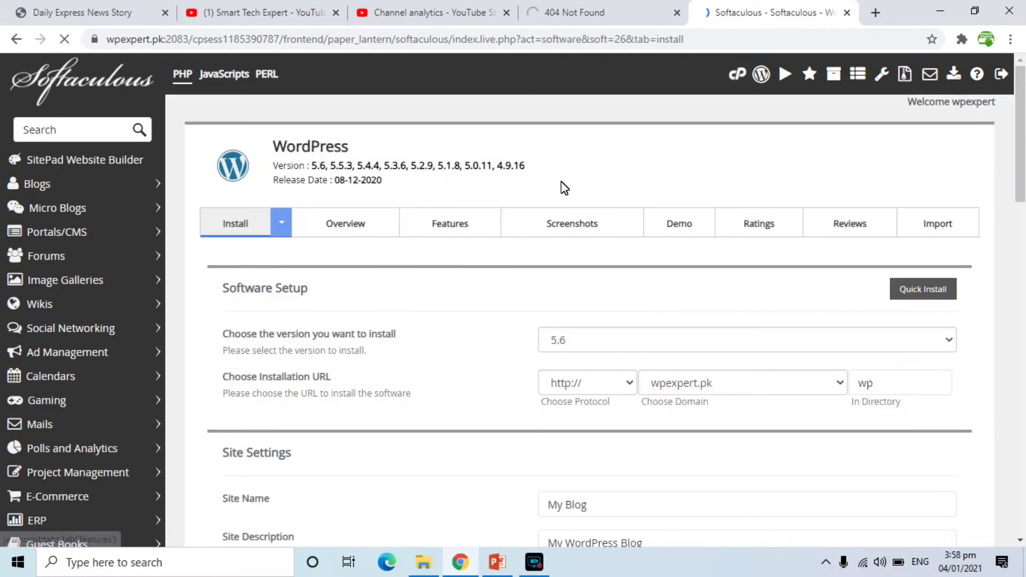
drag(1022, 173, 1022, 178)
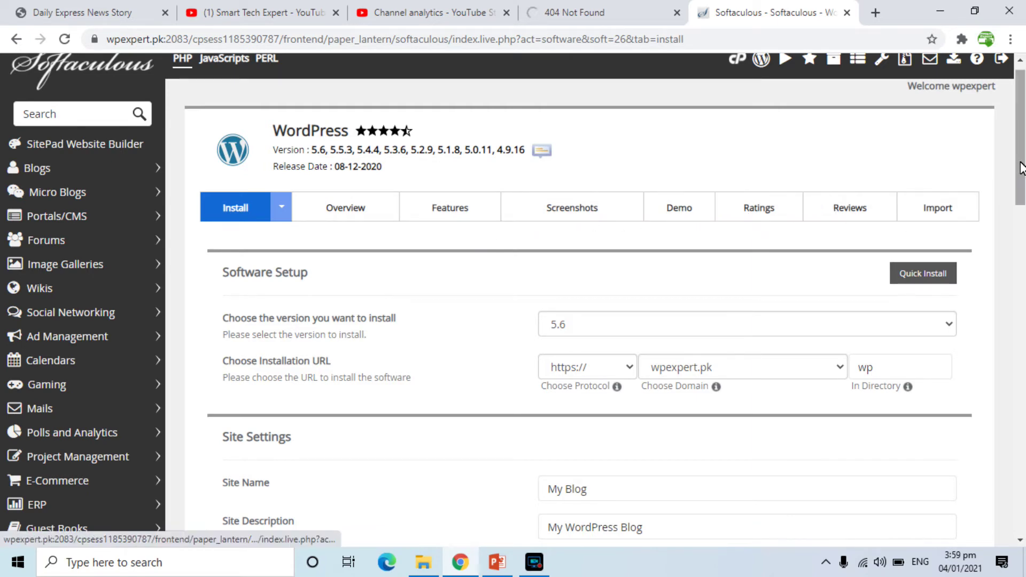
drag(1021, 167, 1021, 207)
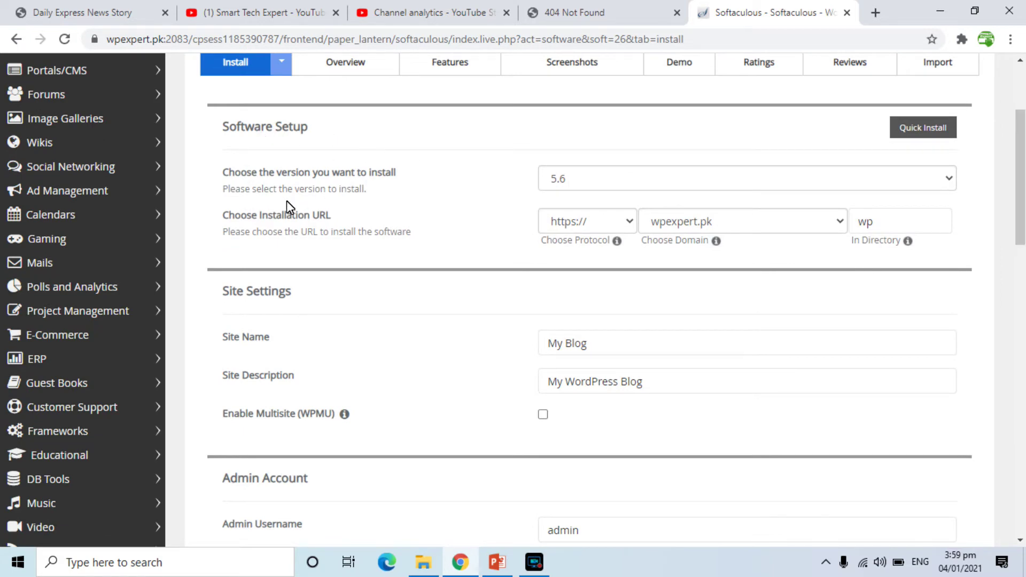
click(559, 176)
click(575, 177)
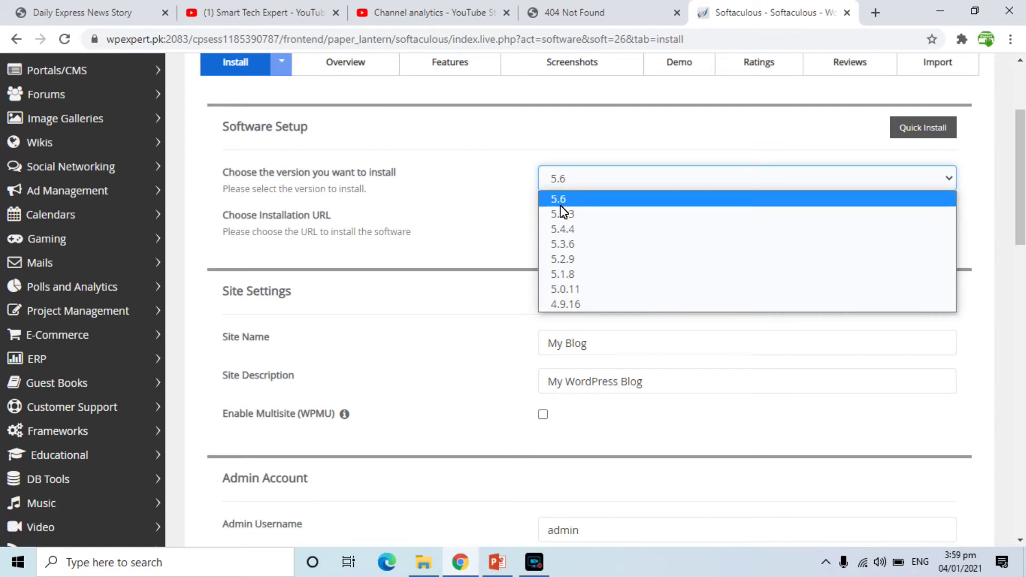
click(560, 201)
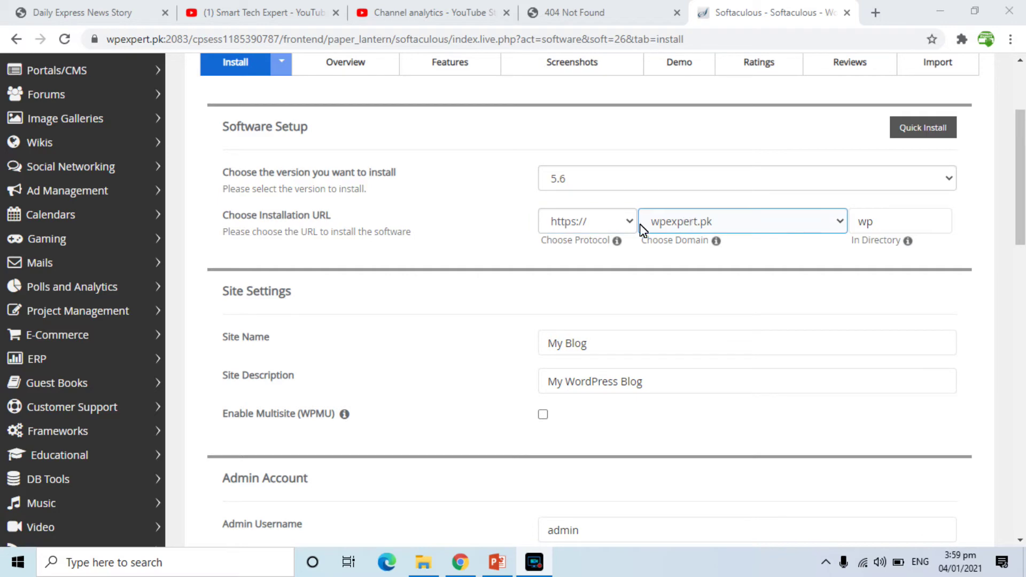
Install on wpexpert.pk at the domain root, clearing the default wp folder.
click(598, 229)
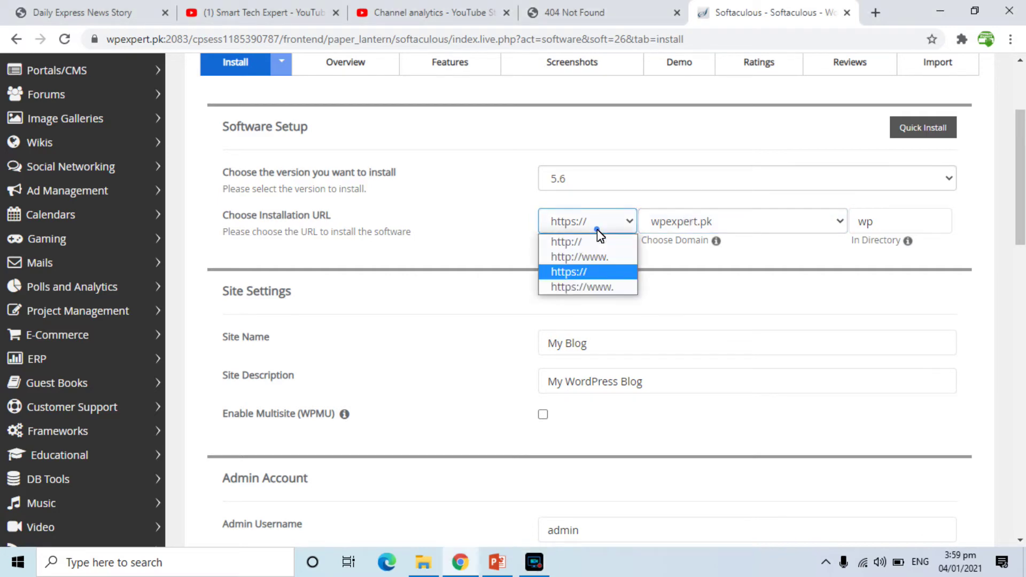
click(564, 274)
click(673, 227)
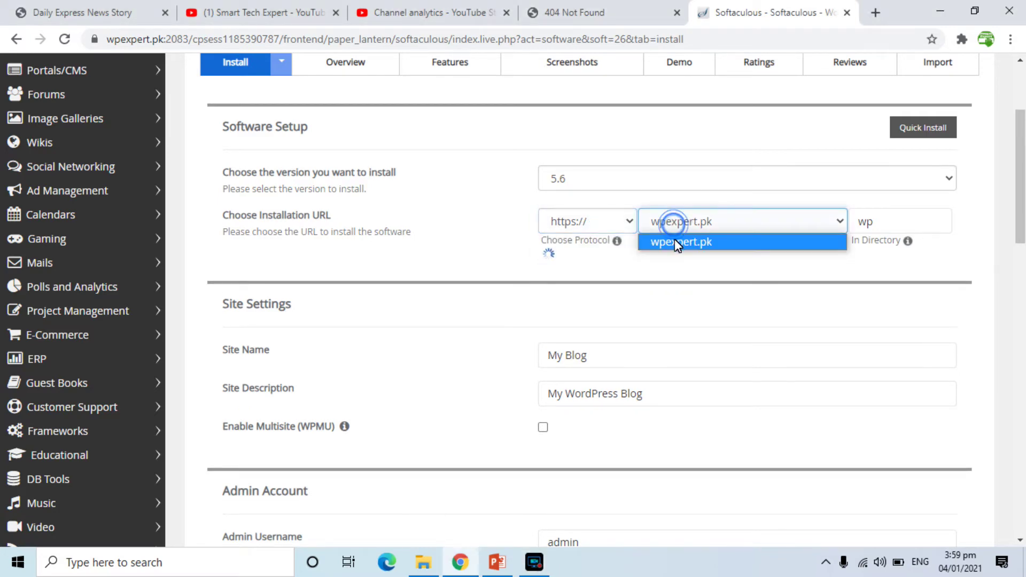
click(675, 240)
double_click(875, 225)
key(BackSpace)
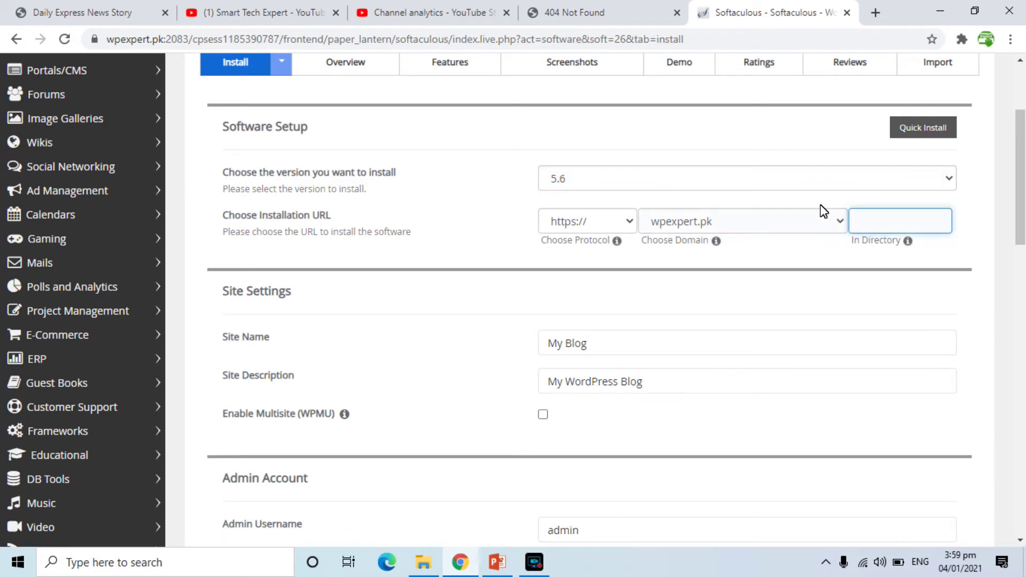
click(837, 201)
click(744, 229)
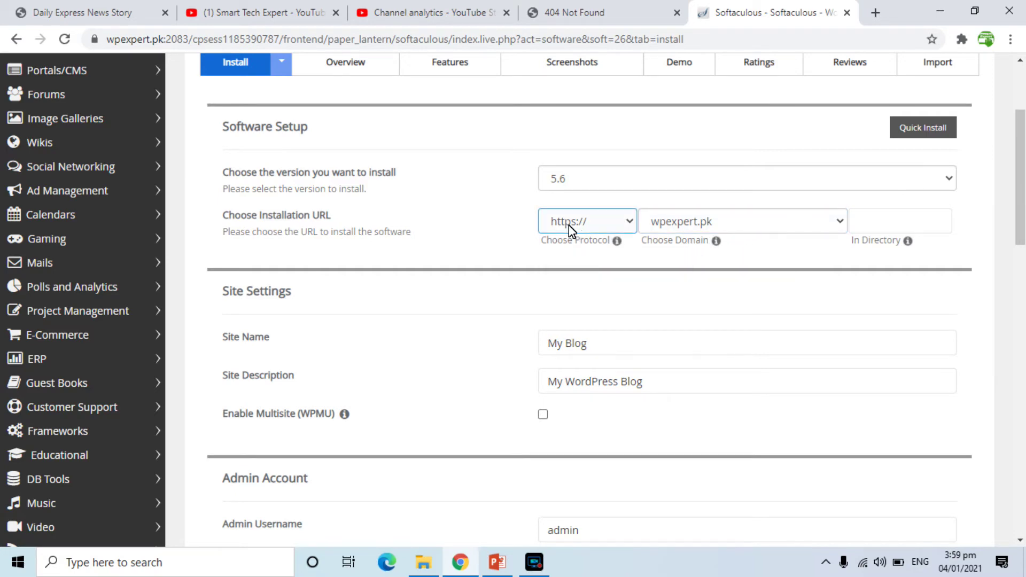
click(625, 222)
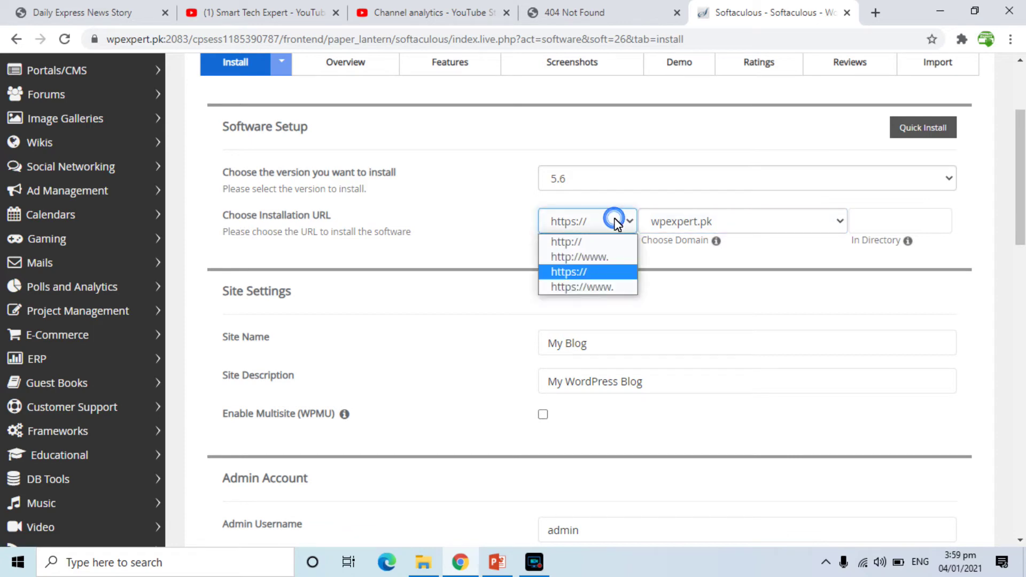
click(589, 289)
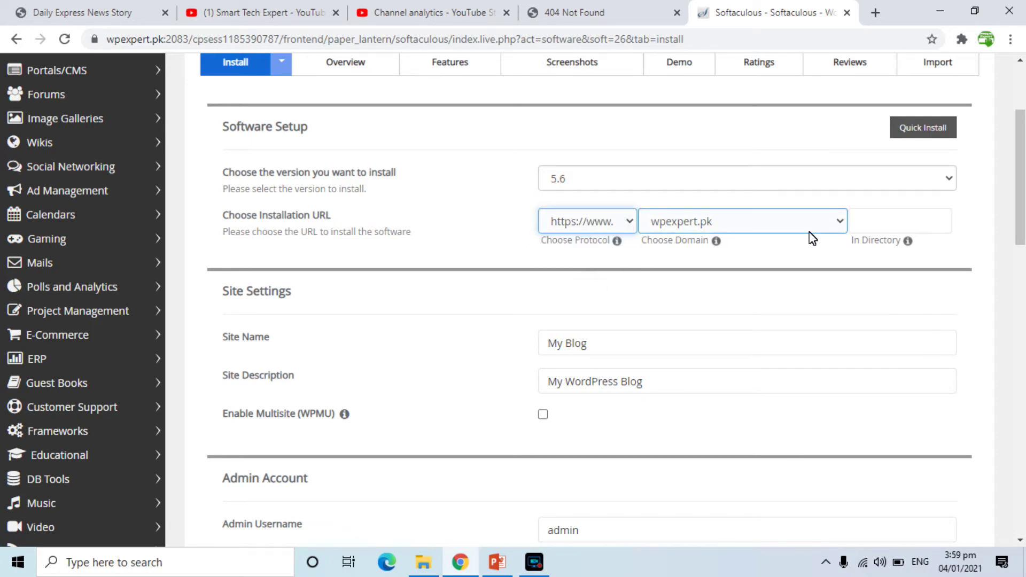
click(601, 350)
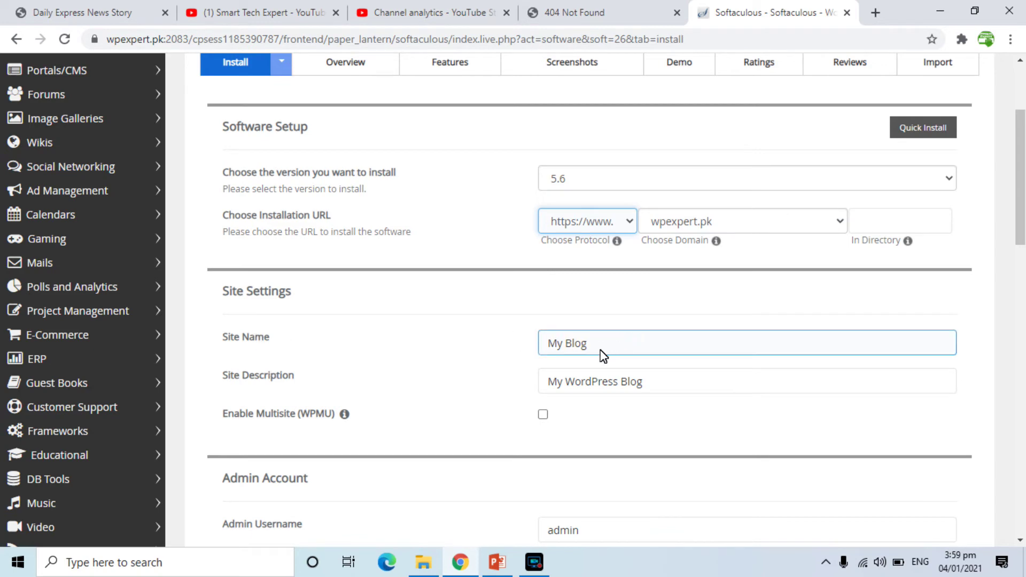
triple_click(600, 348)
Name the site 'WP Expert WordPress Devevelopment Online Cours' and copy it into the description.
text(WP Expert WordPress Deve)
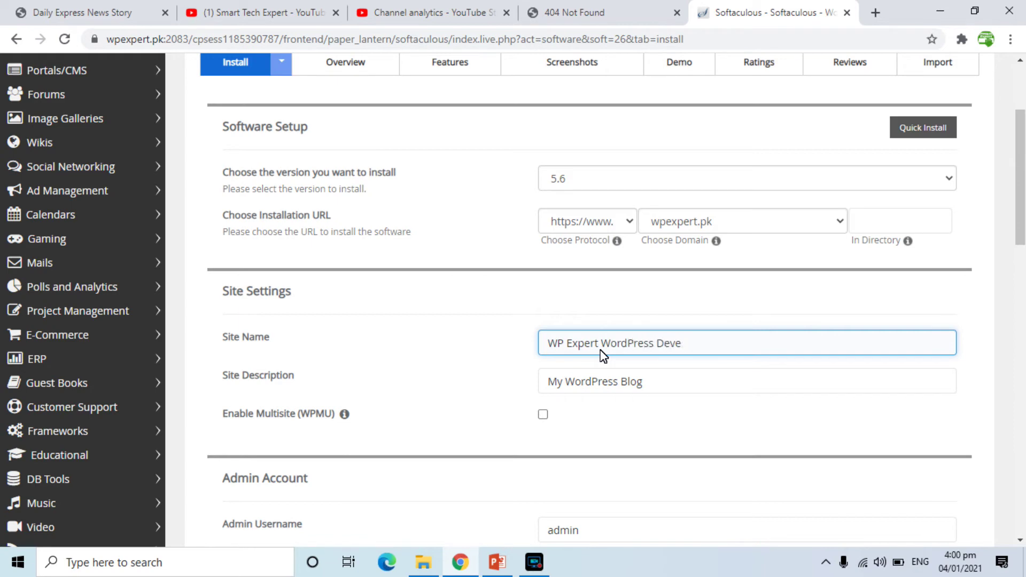
text(velopment Online Course)
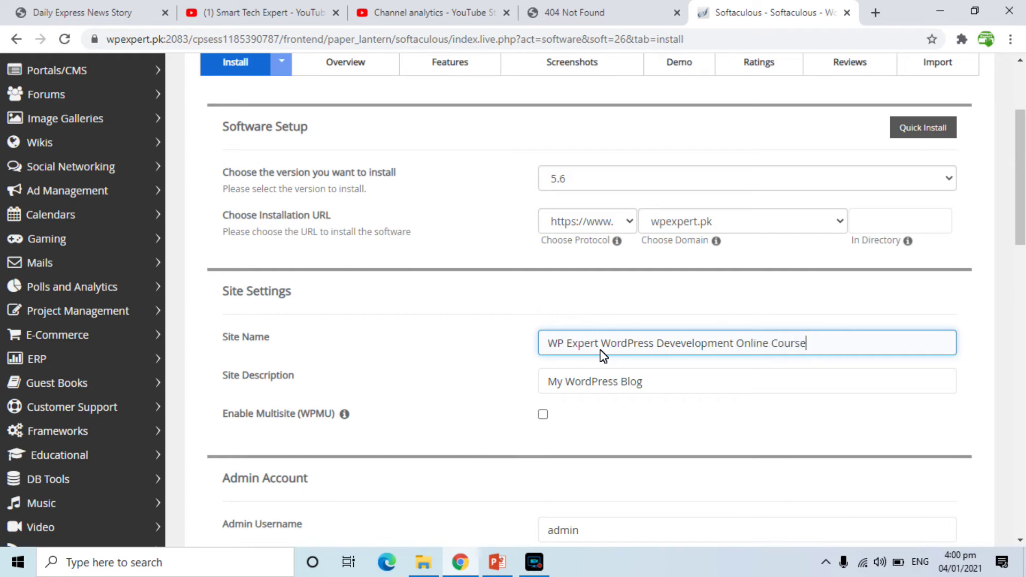
key(Tab)
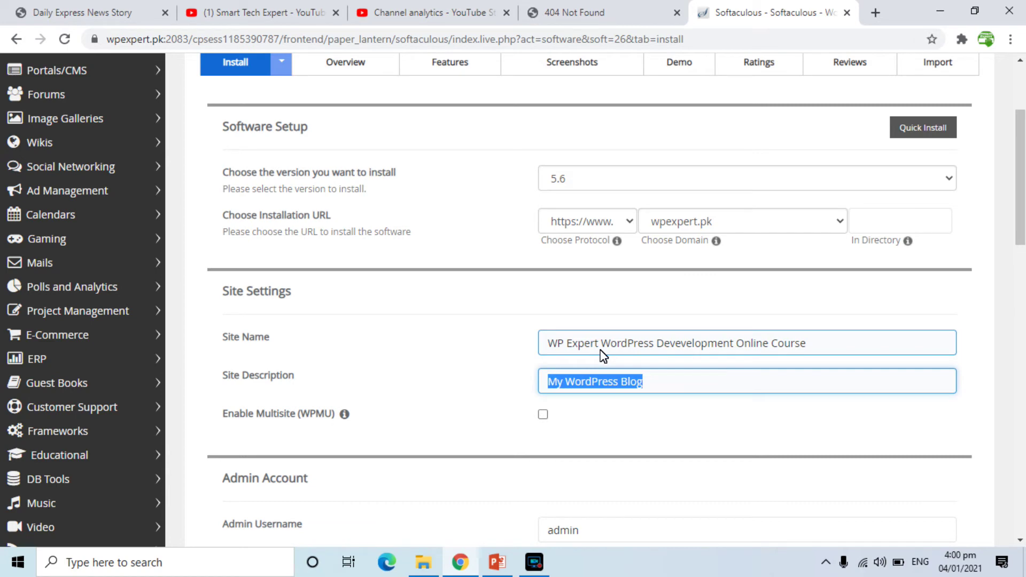
key(shift+Tab)
key(ctrl+c)
key(Tab)
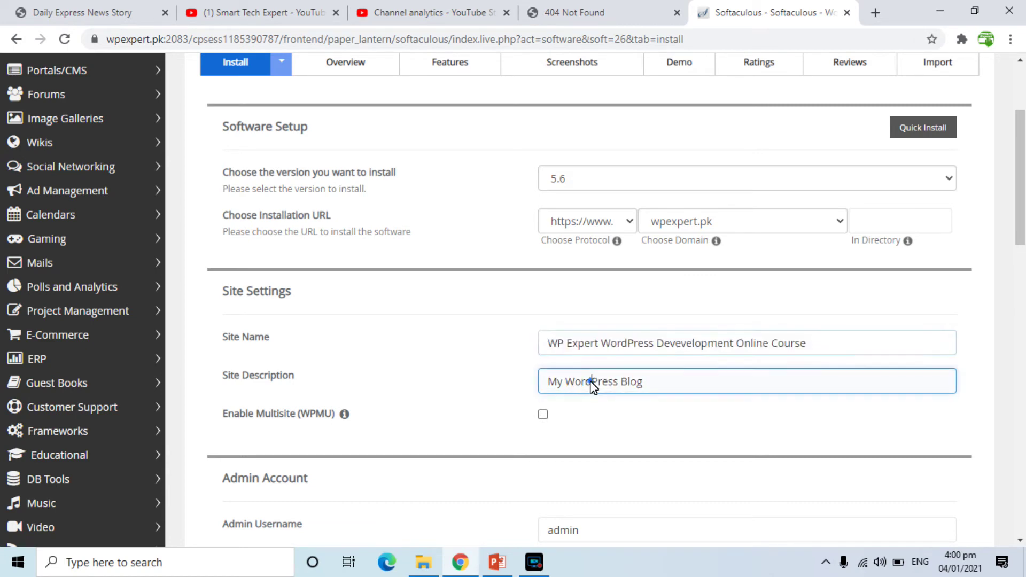
key(ctrl+v)
drag(1023, 201, 1022, 269)
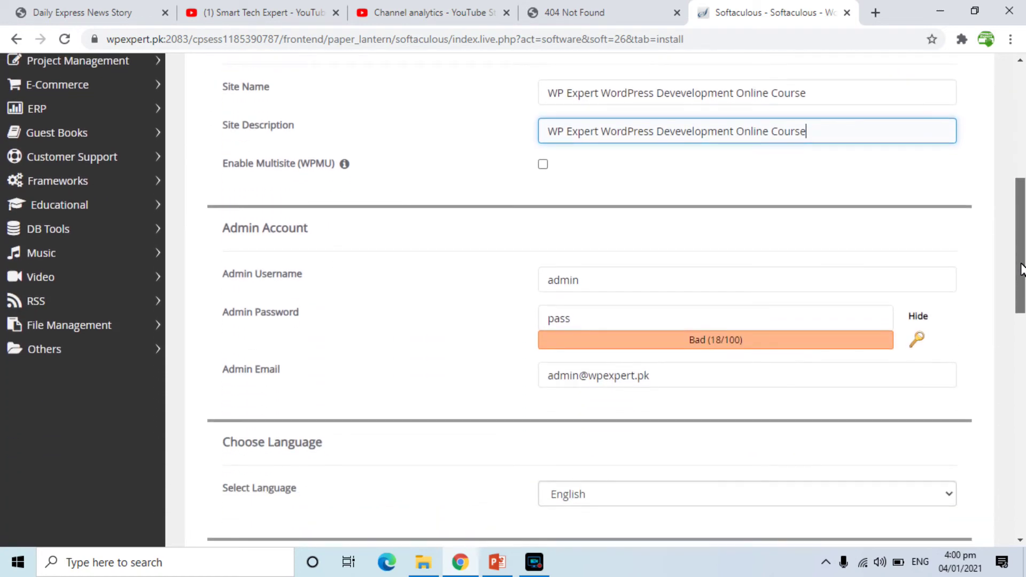
Set the admin username to administrator and enter a strong admin password.
click(654, 286)
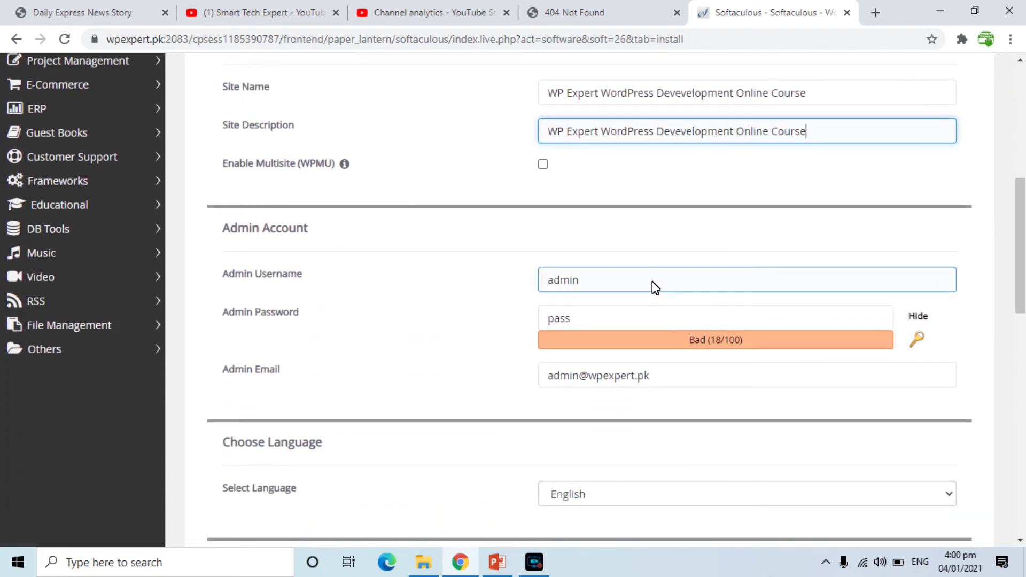
click(656, 288)
key(Down)
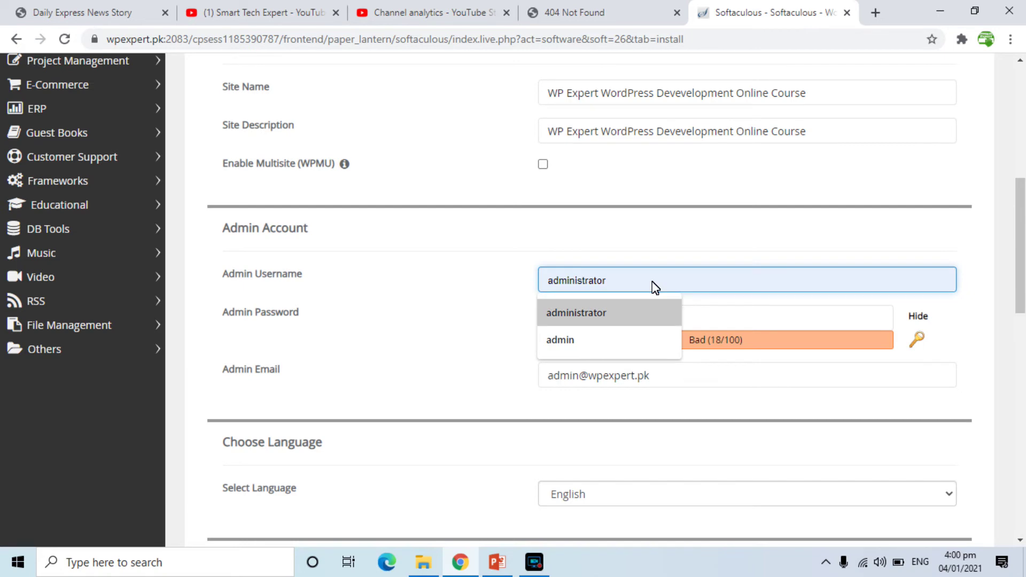
key(Tab)
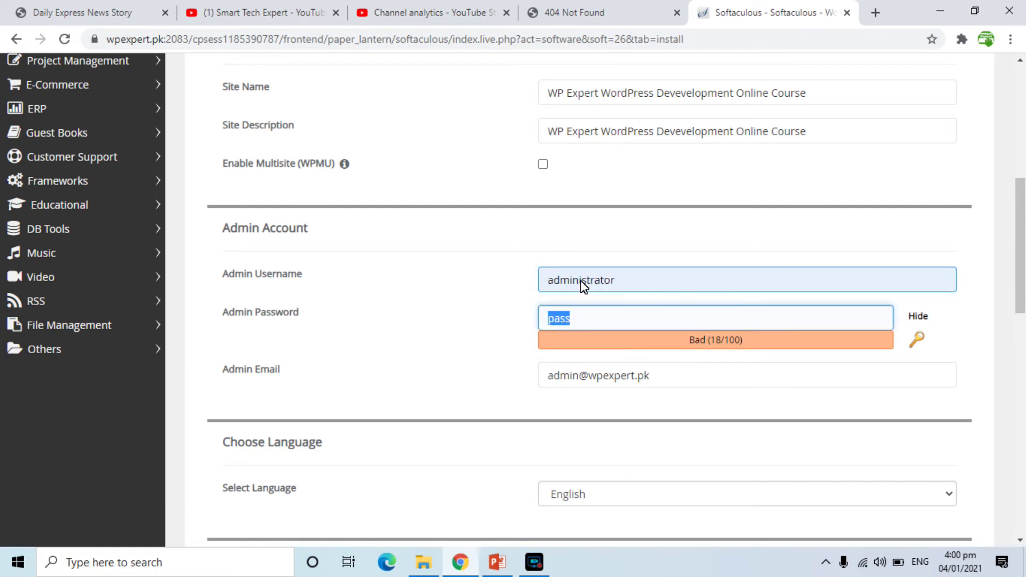
drag(580, 281, 529, 277)
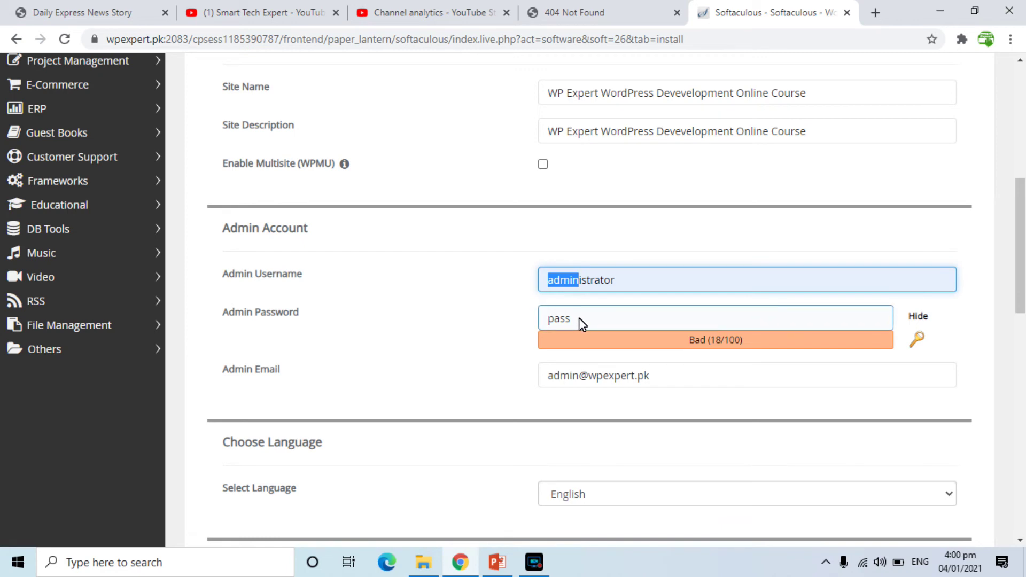
click(919, 316)
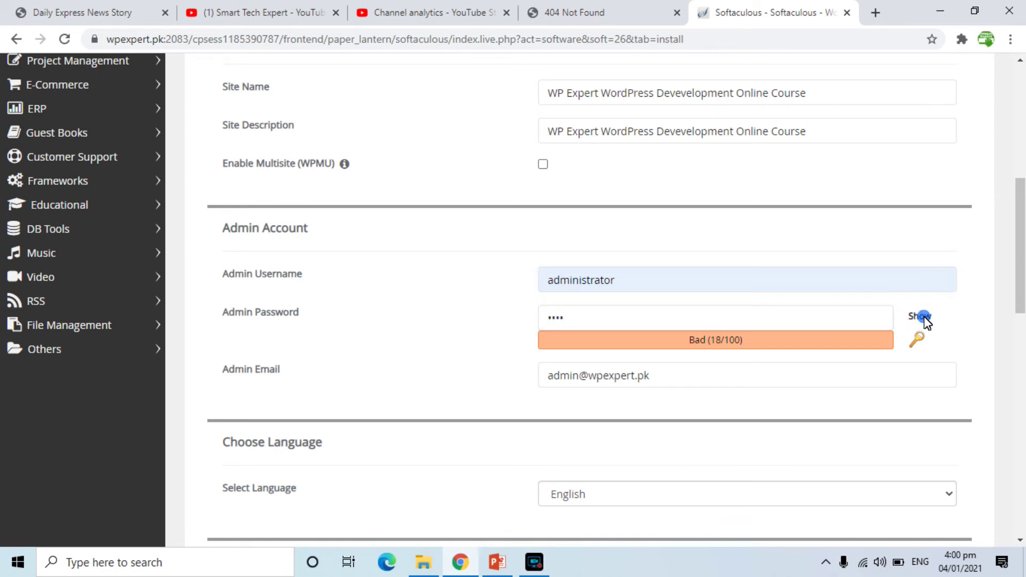
double_click(759, 325)
text(•••••••••)
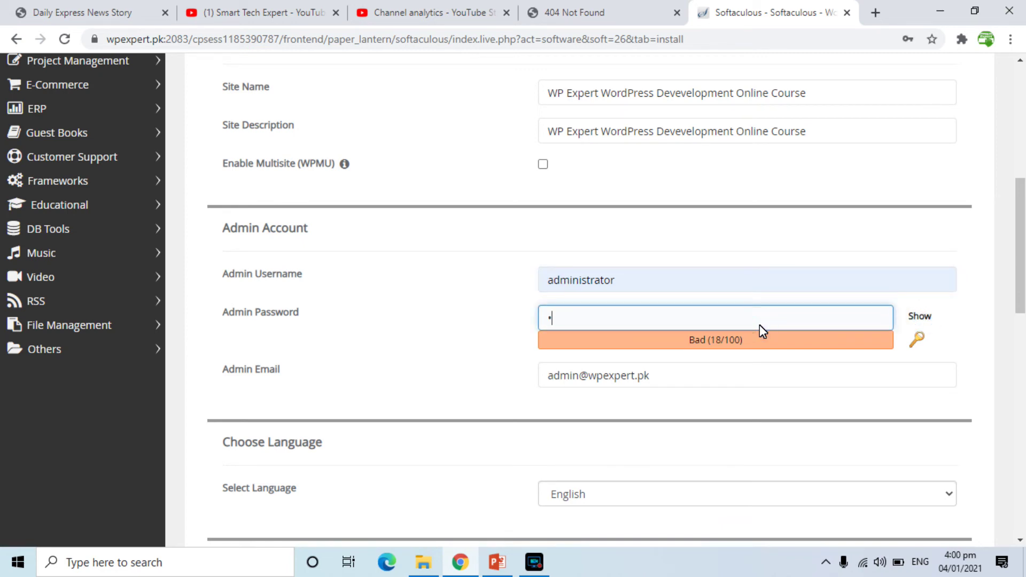
text(••••••••)
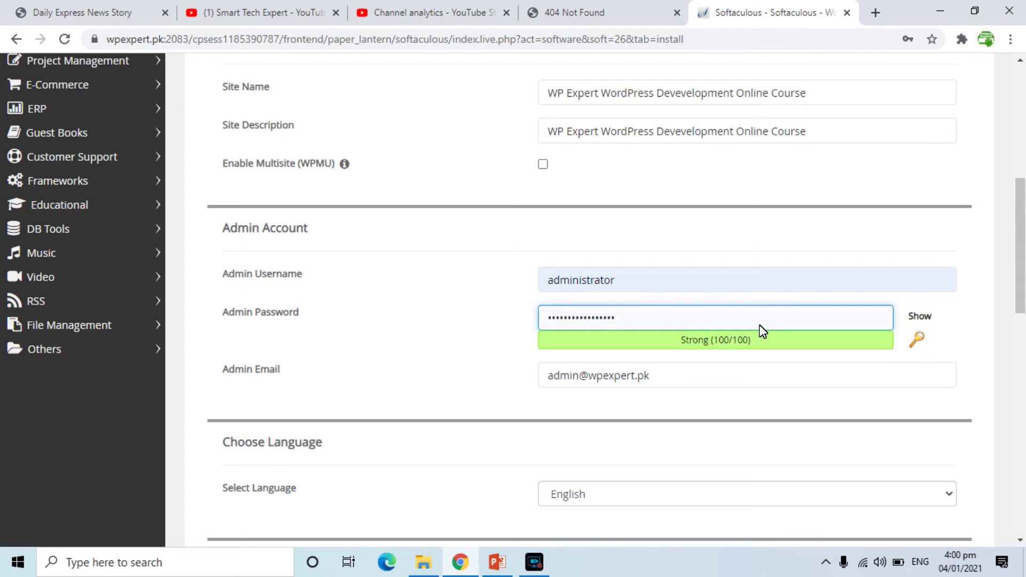
Replace the default admin e-mail with a new address.
click(596, 379)
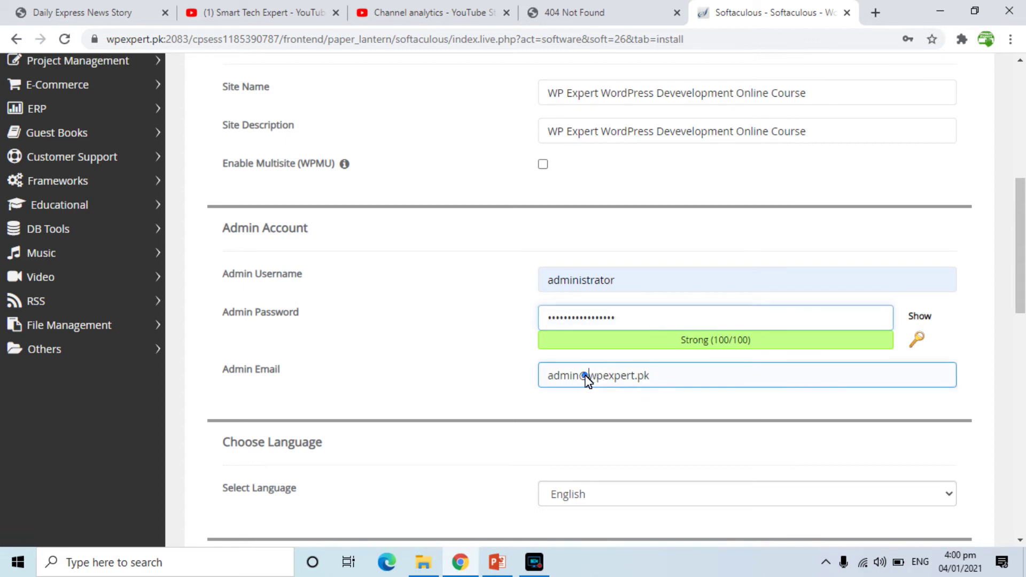
triple_click(588, 380)
text(wp)
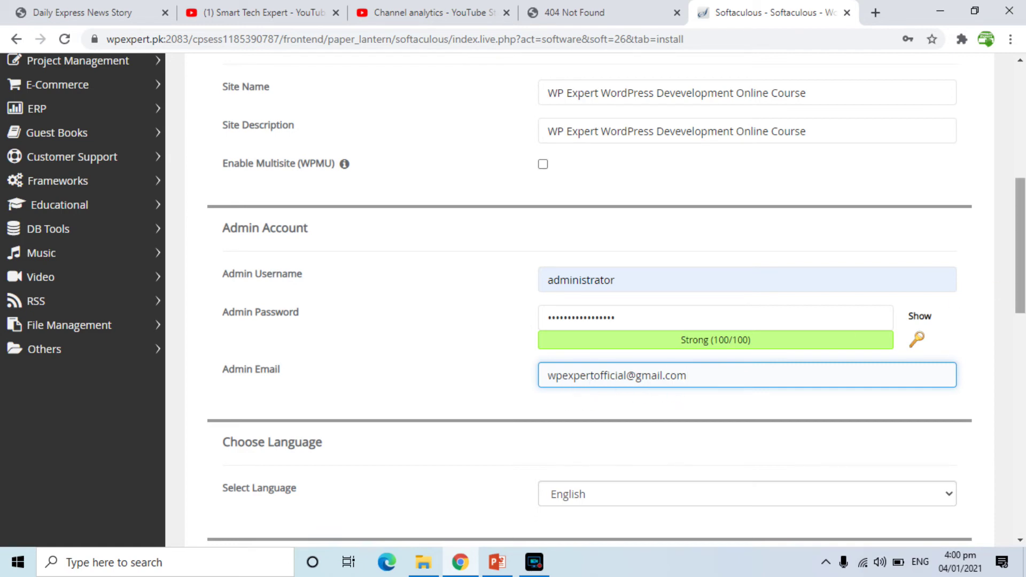
drag(1023, 220, 1024, 325)
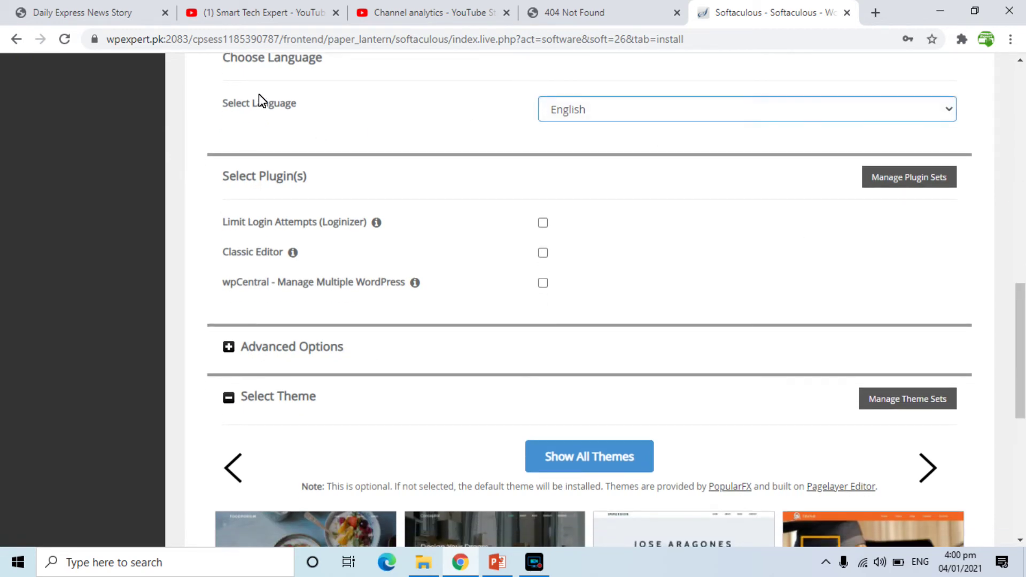
Keep English as the site language and scroll down to the Advanced Options.
click(608, 110)
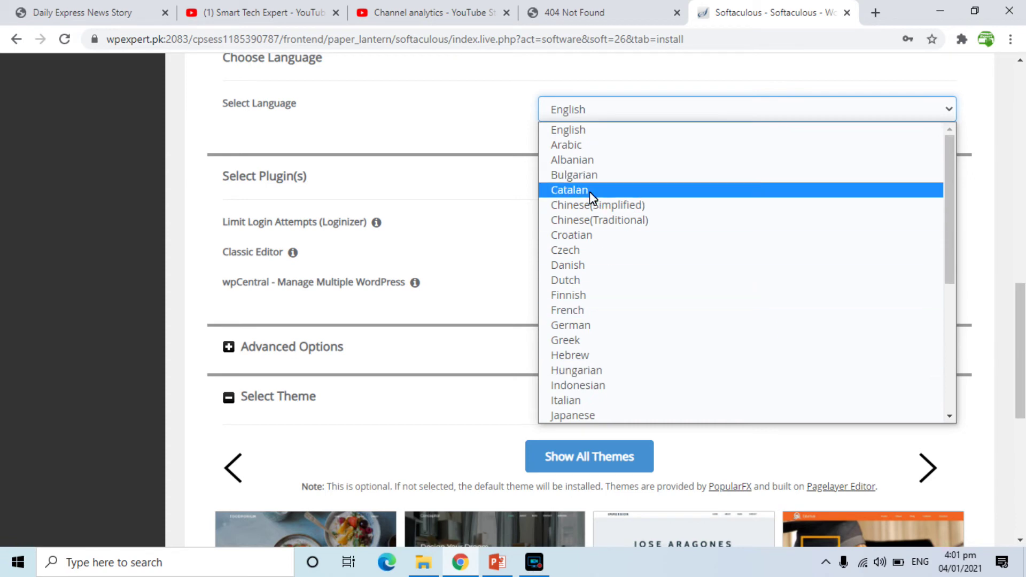
click(479, 98)
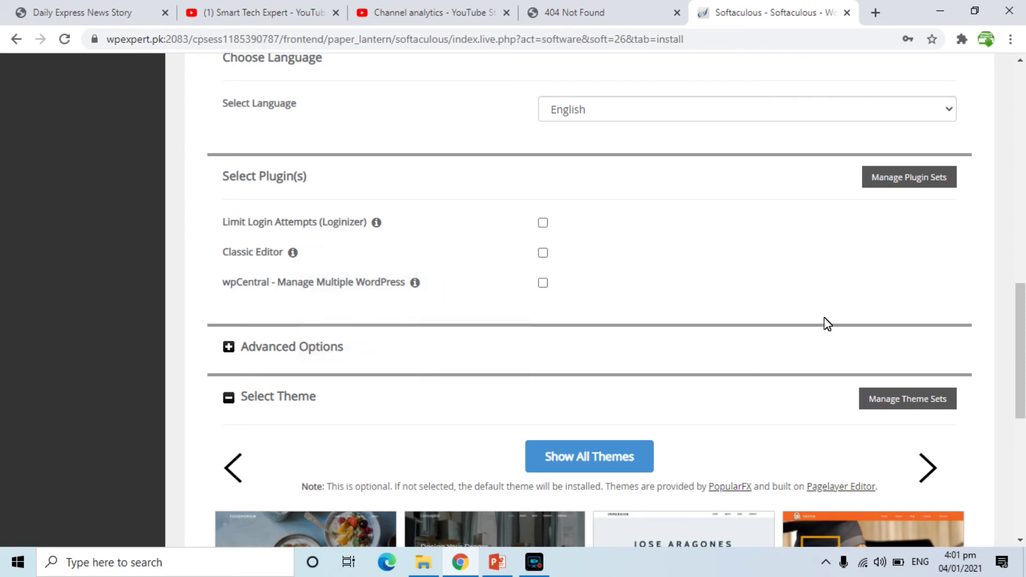
drag(1022, 297, 1023, 318)
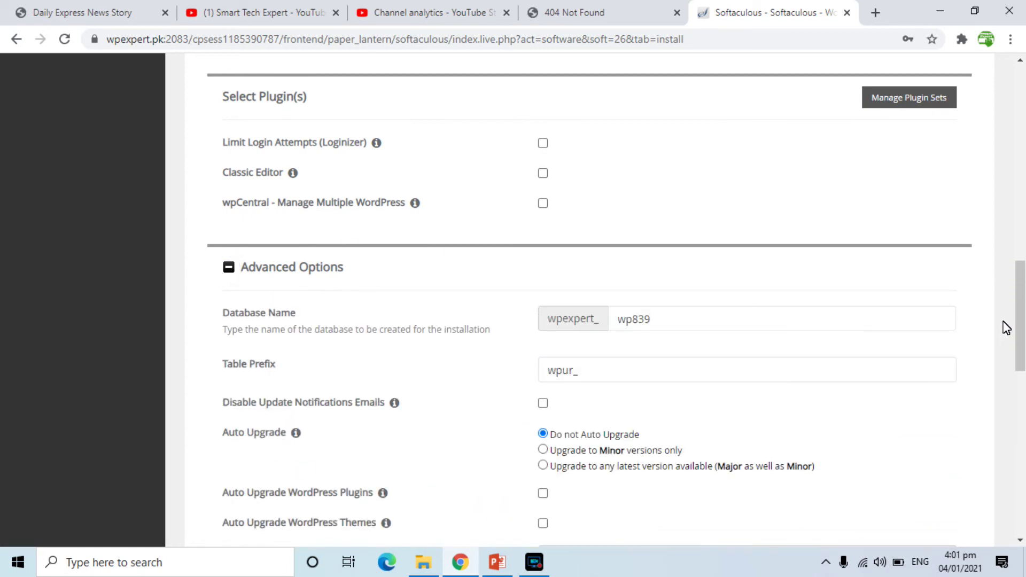
Change the database name from wp839 to wpDB, leaving the wpur_ table prefix.
drag(1017, 316, 1021, 350)
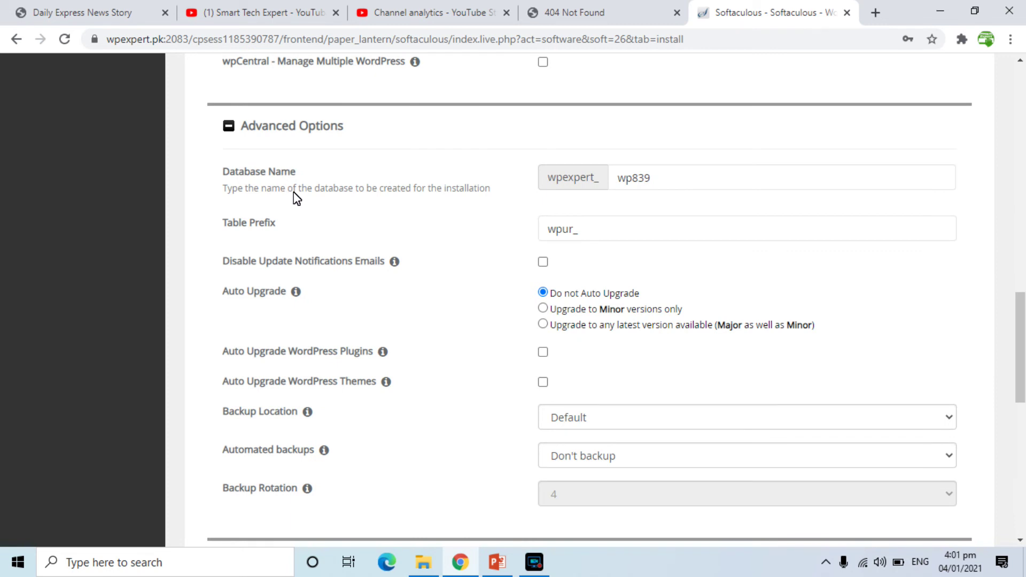
click(632, 179)
double_click(631, 178)
text(wpDB)
key(Tab)
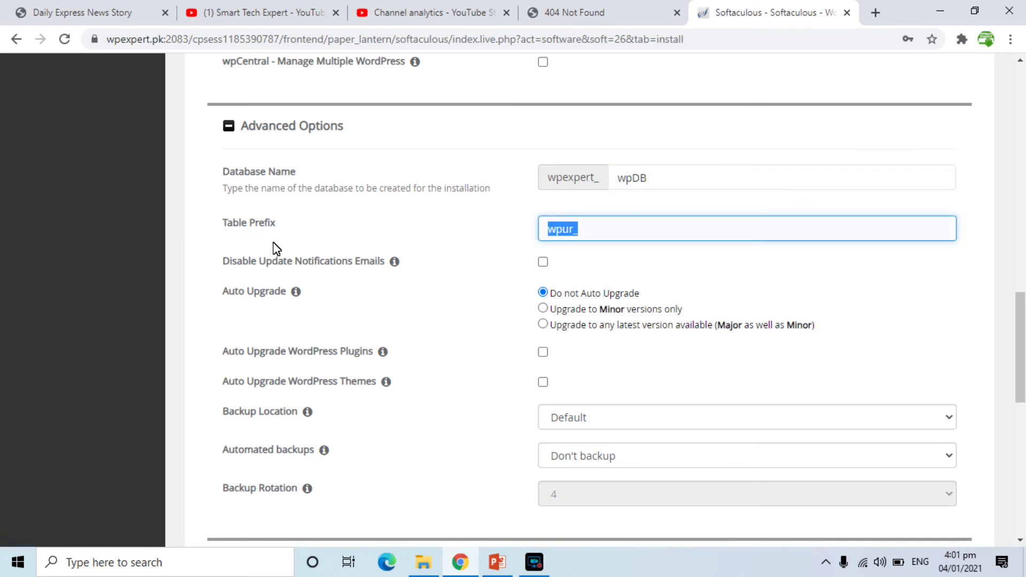
click(585, 230)
mouse_move(280, 295)
drag(1021, 318, 1021, 351)
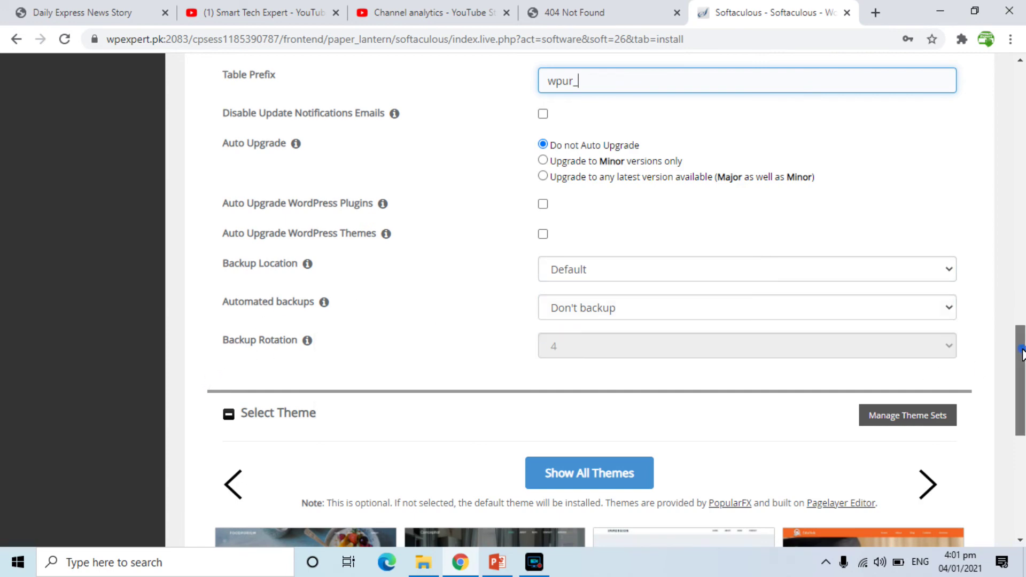
scroll(1019, 350, down, 5)
Enter the site's official Gmail address to receive the installation details.
scroll(1018, 350, down, 1)
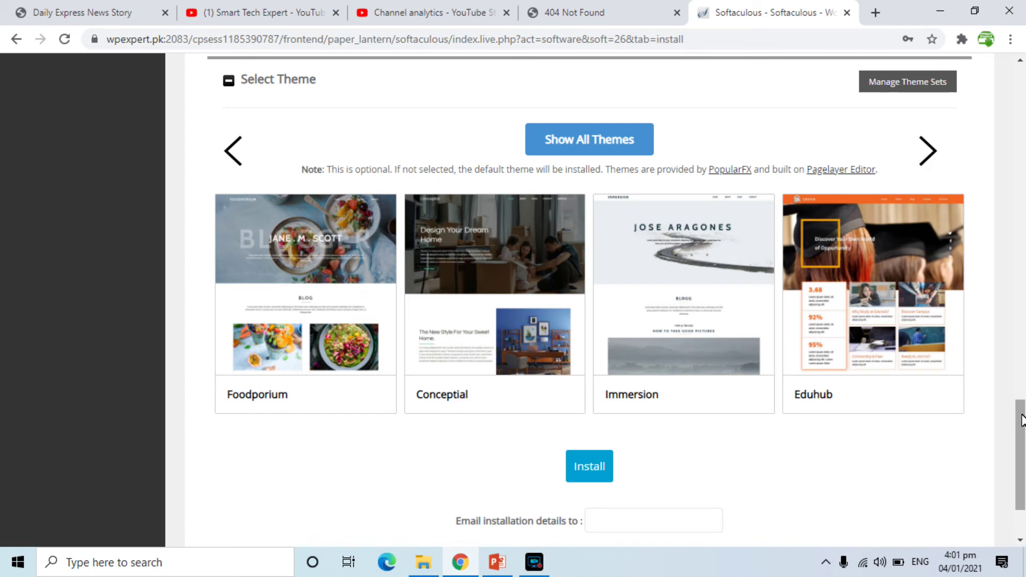
drag(1021, 420, 1022, 448)
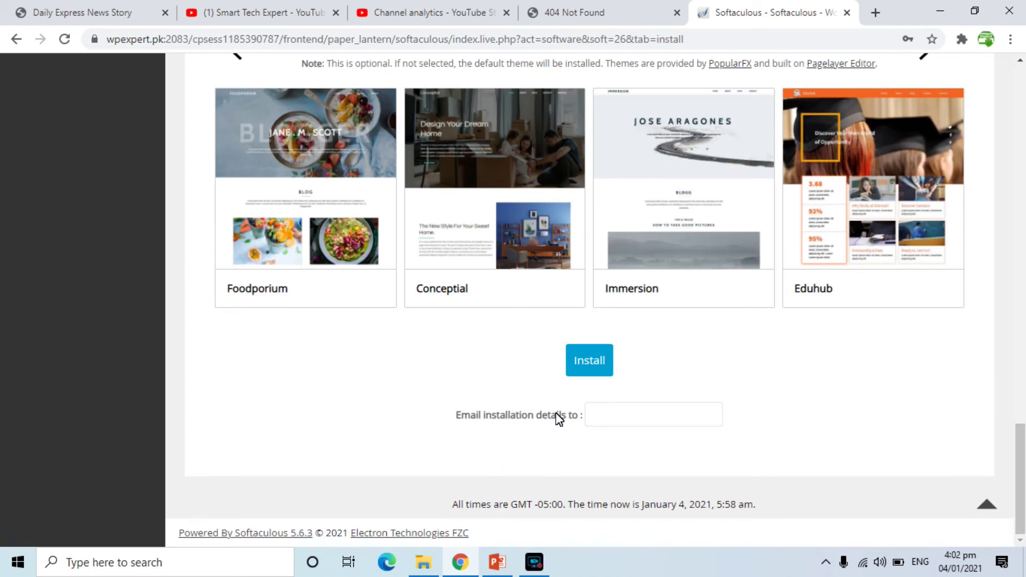
click(623, 426)
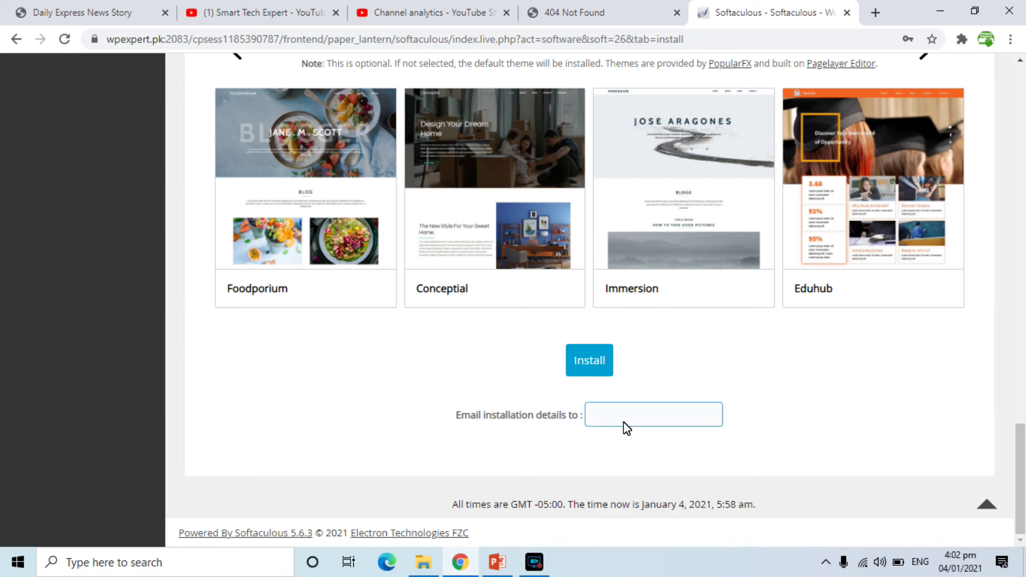
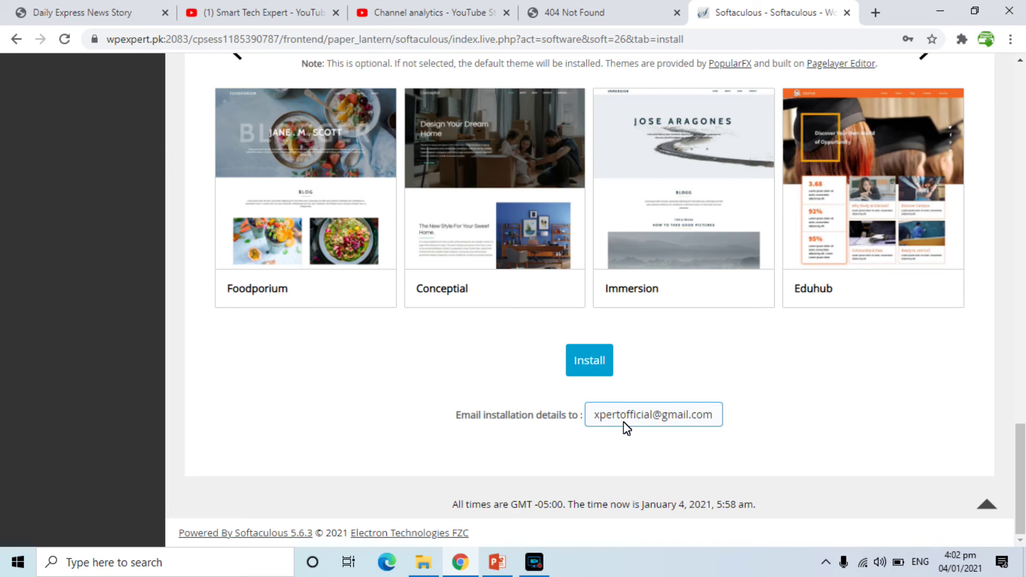
Run the WordPress install, decline saving the password, then revisit the earlier 404 tab.
click(589, 361)
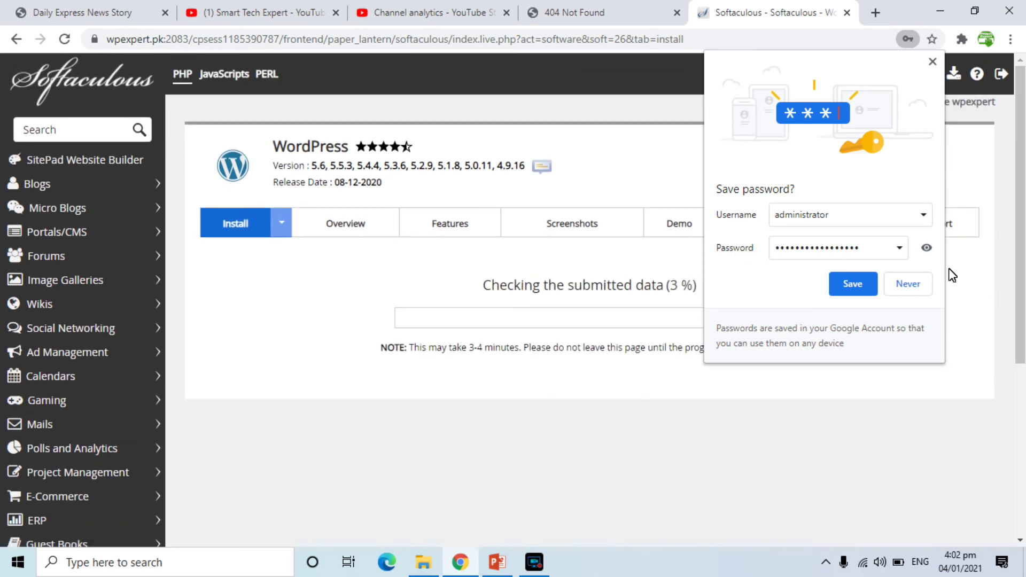
click(909, 286)
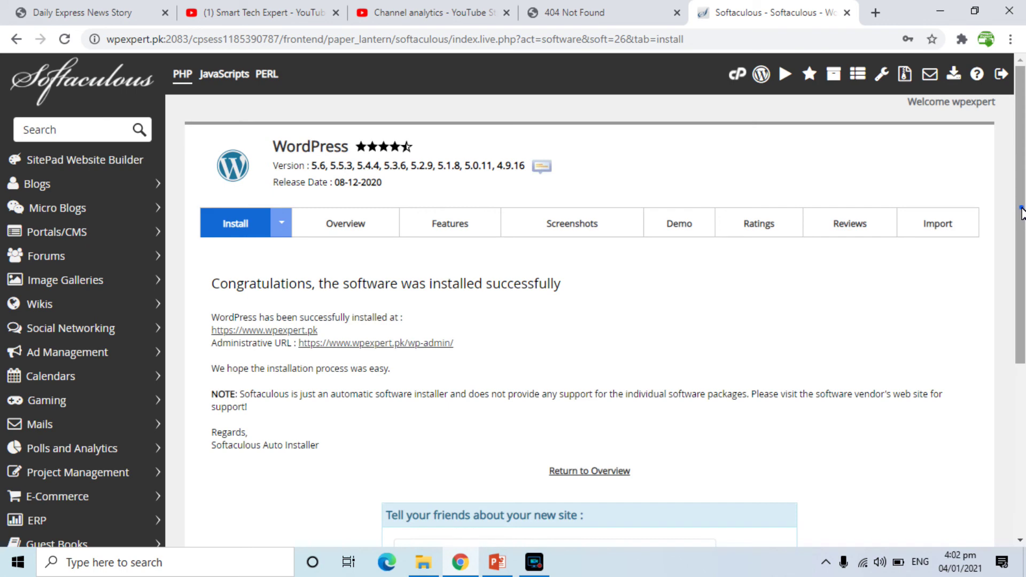
scroll(1020, 213, down, 1)
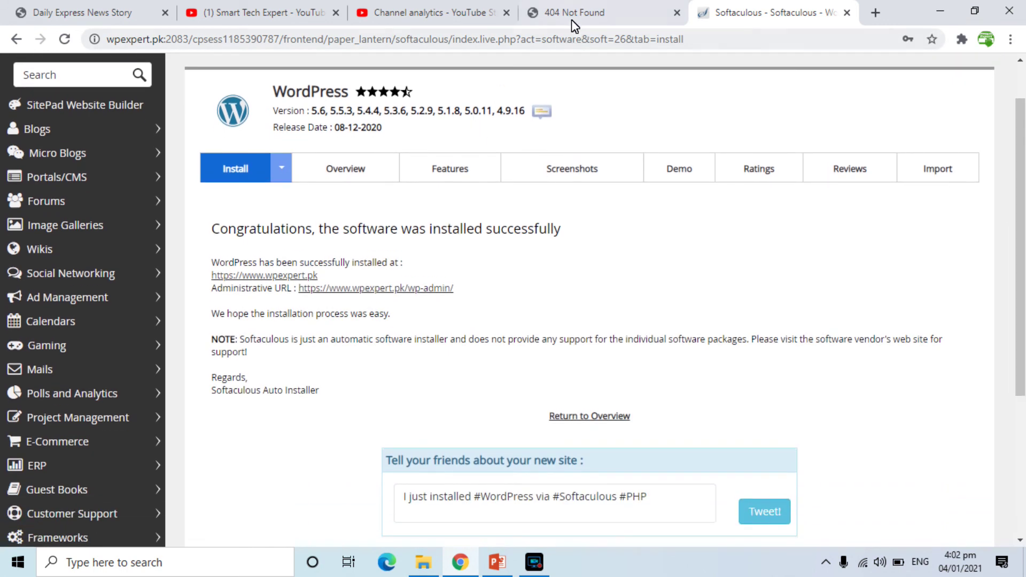
click(572, 15)
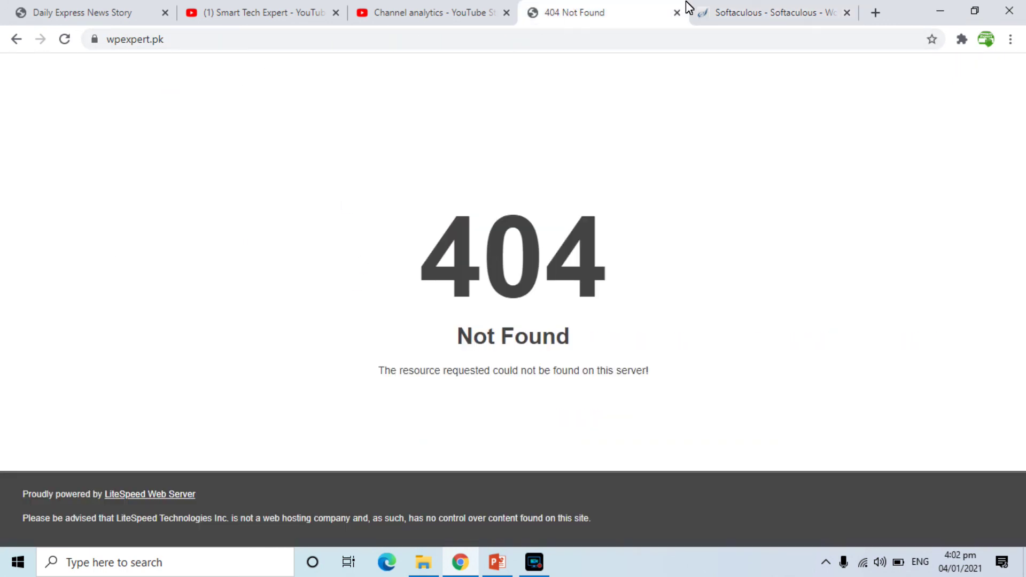
Open the live wpexpert.pk site in a new tab, view its Hello world! post, then return to Softaculous.
click(701, 11)
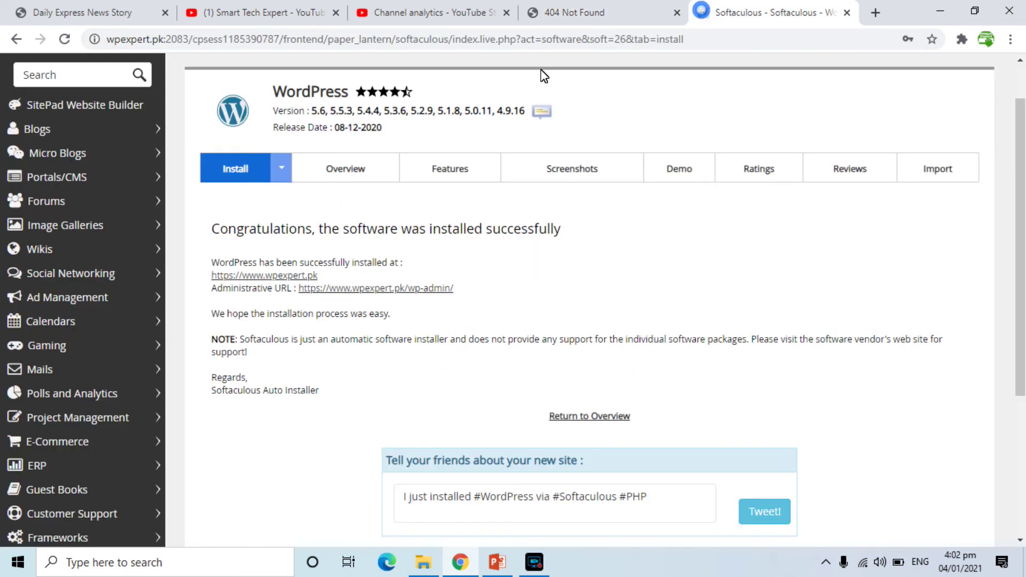
right_click(233, 274)
click(242, 280)
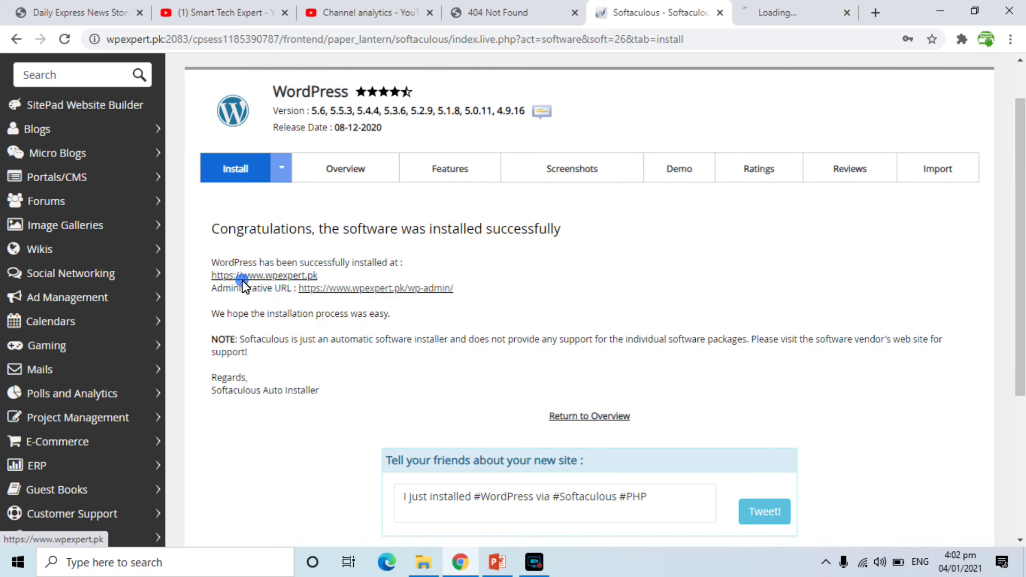
click(781, 11)
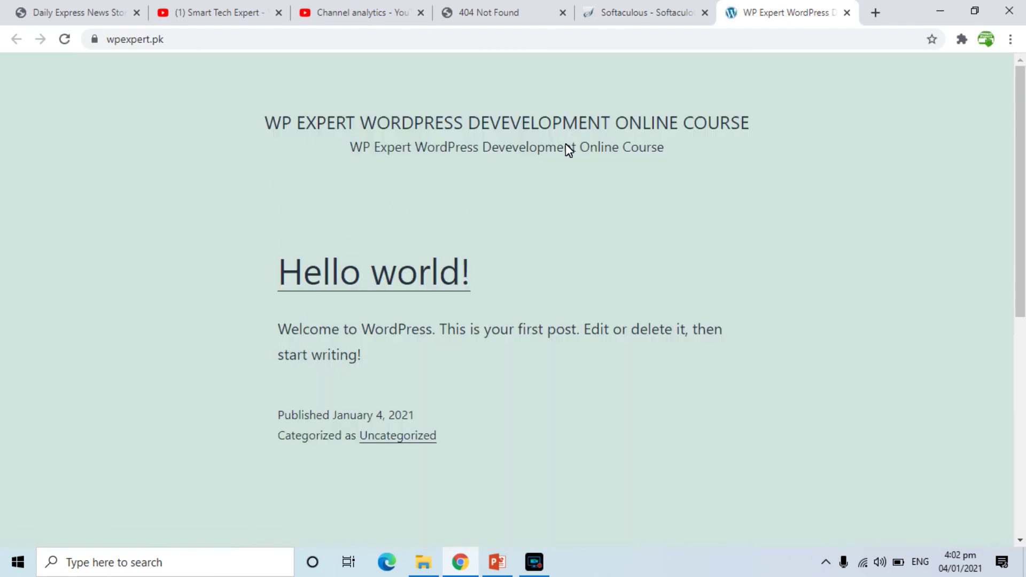
drag(1021, 247, 1023, 490)
scroll(962, 321, up, 10)
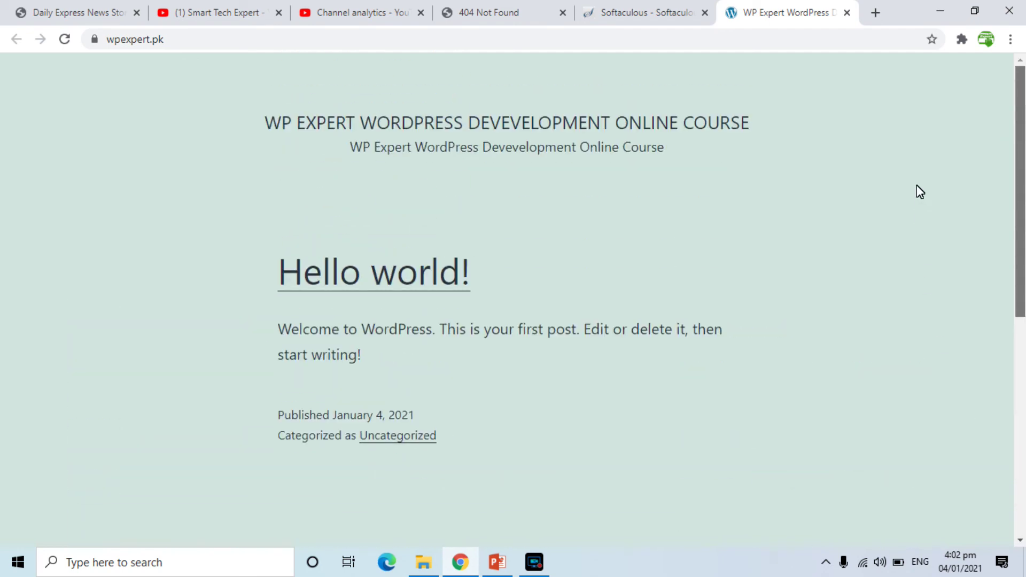
click(629, 14)
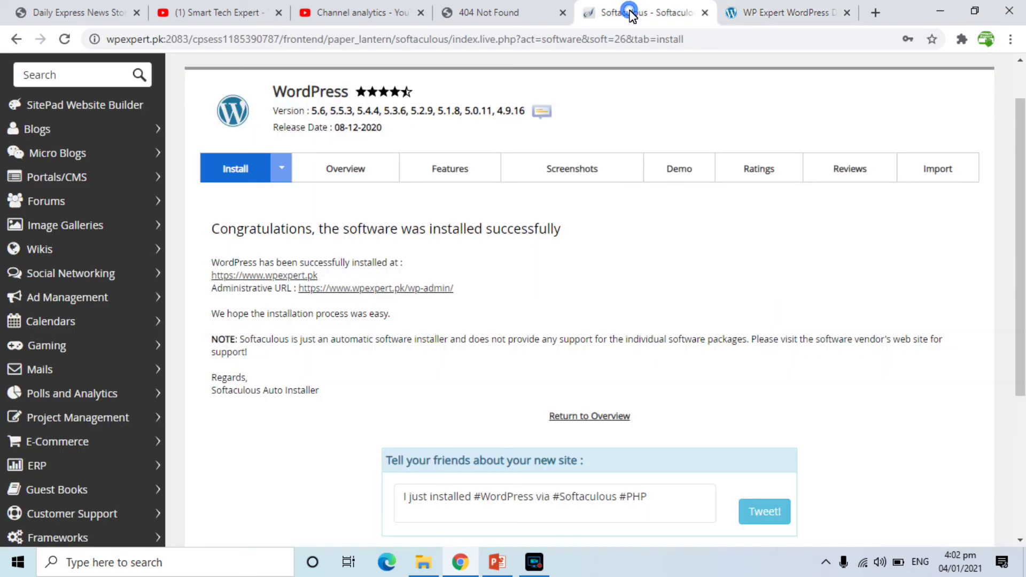
right_click(369, 292)
Open wpexpert.pk/wp-admin in a new tab, then compare the old 404 tab with the live Hello world! page.
click(389, 304)
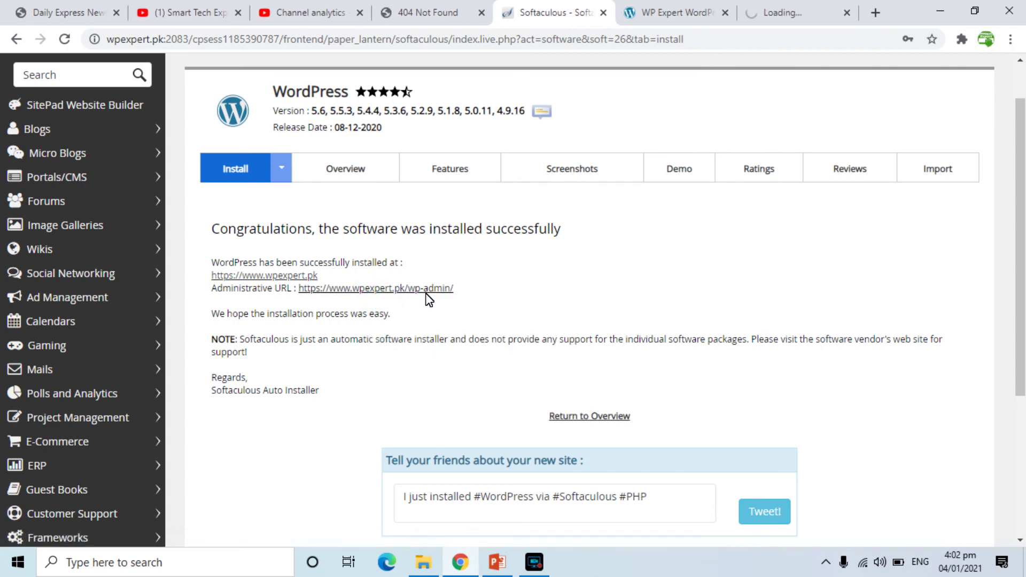
click(798, 12)
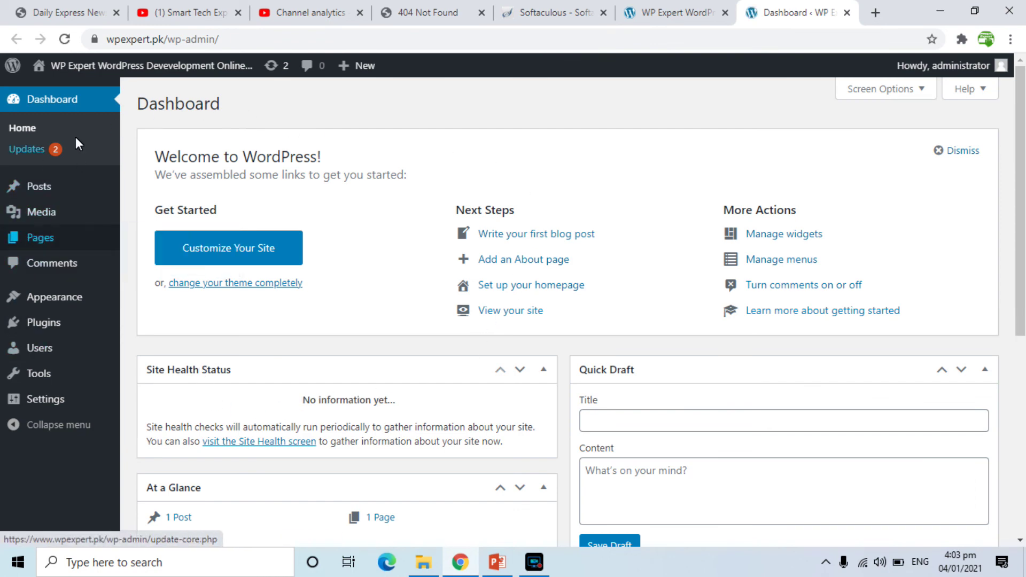
click(419, 16)
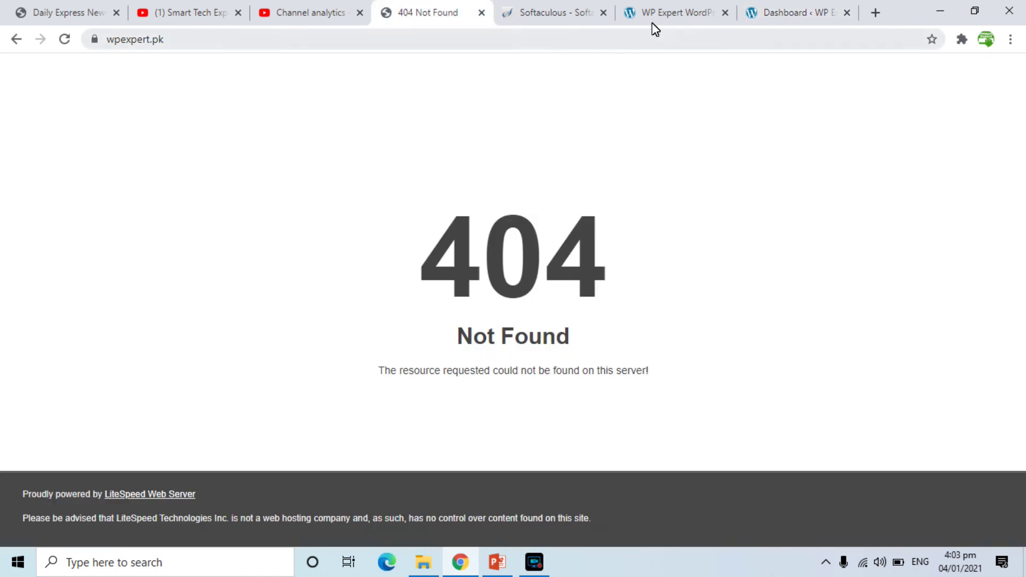
click(678, 7)
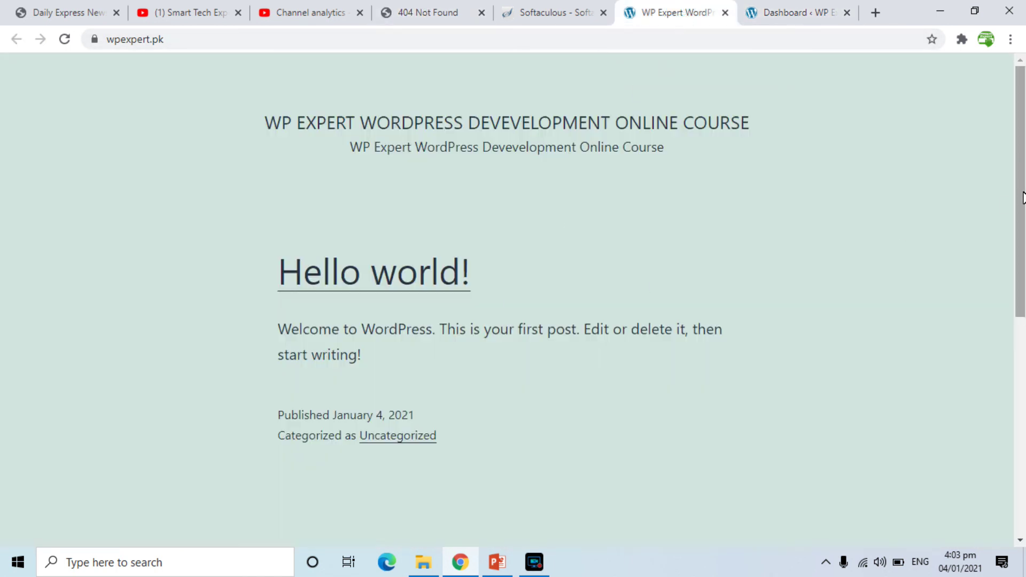
drag(1022, 194, 1008, 488)
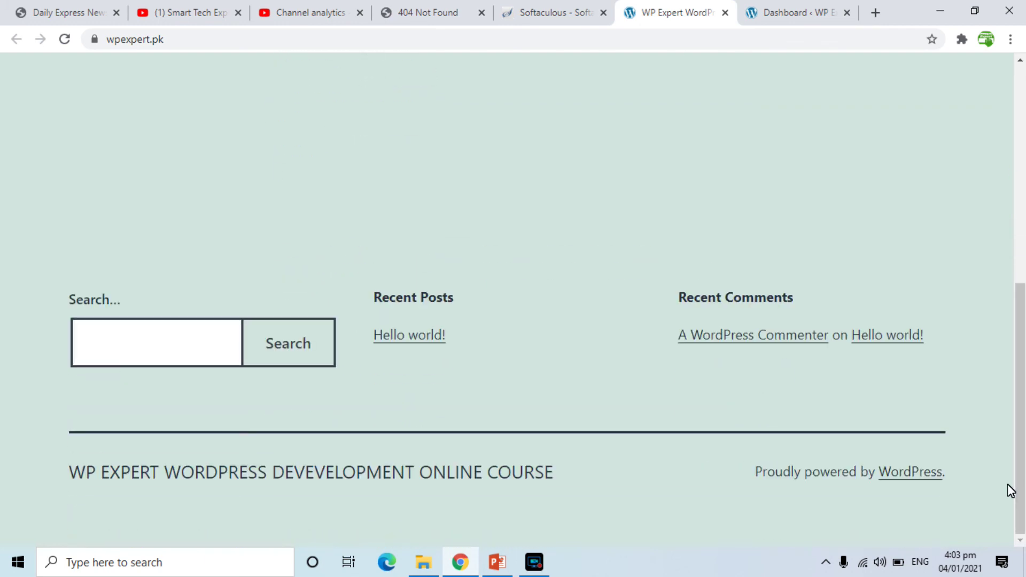
drag(1021, 315, 974, 58)
Review the wp-admin Dashboard, which shows WordPress 5.6 with the Twenty Twenty-One theme.
click(798, 21)
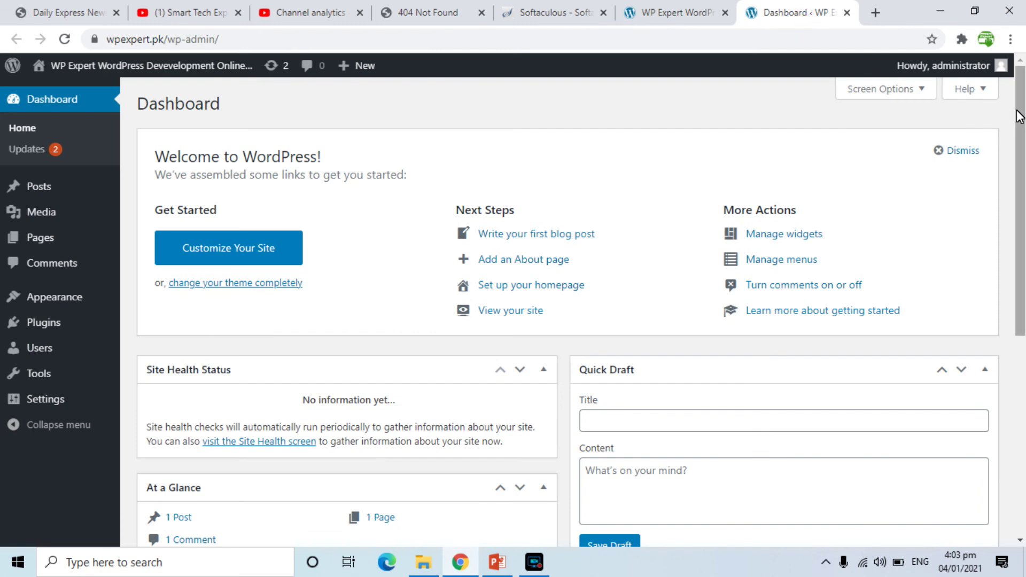
drag(1022, 117, 1021, 315)
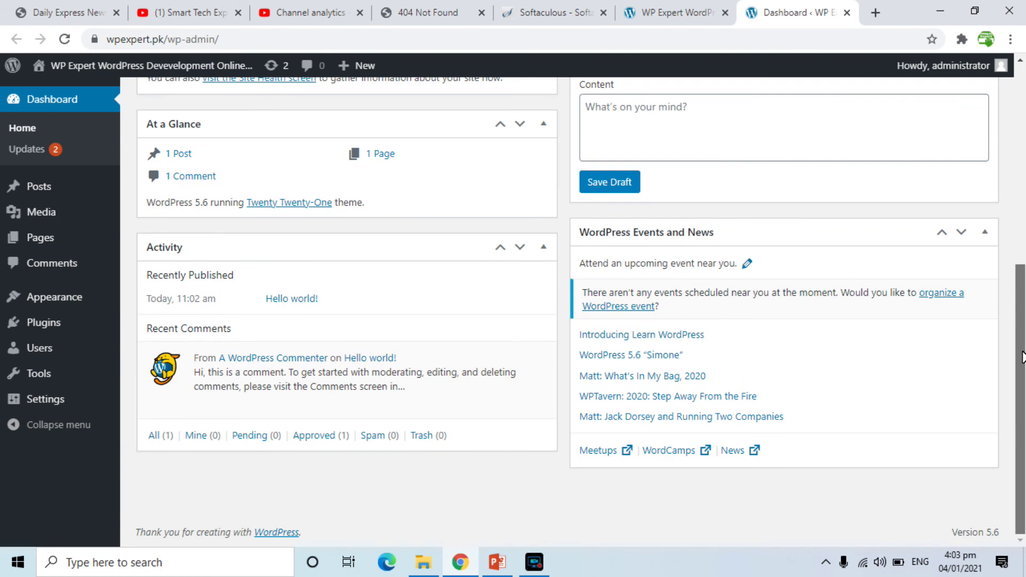
drag(1021, 357, 958, 192)
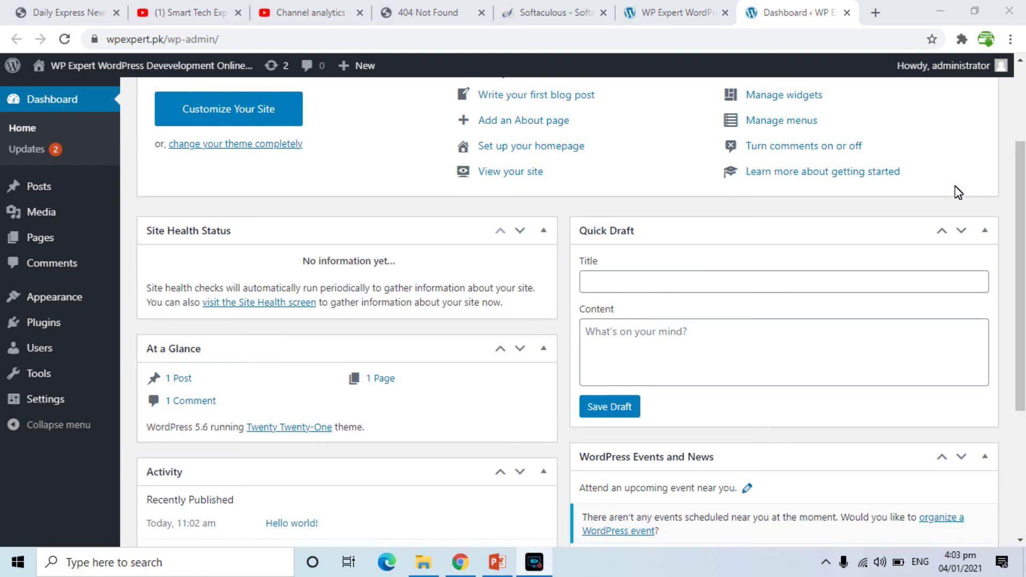